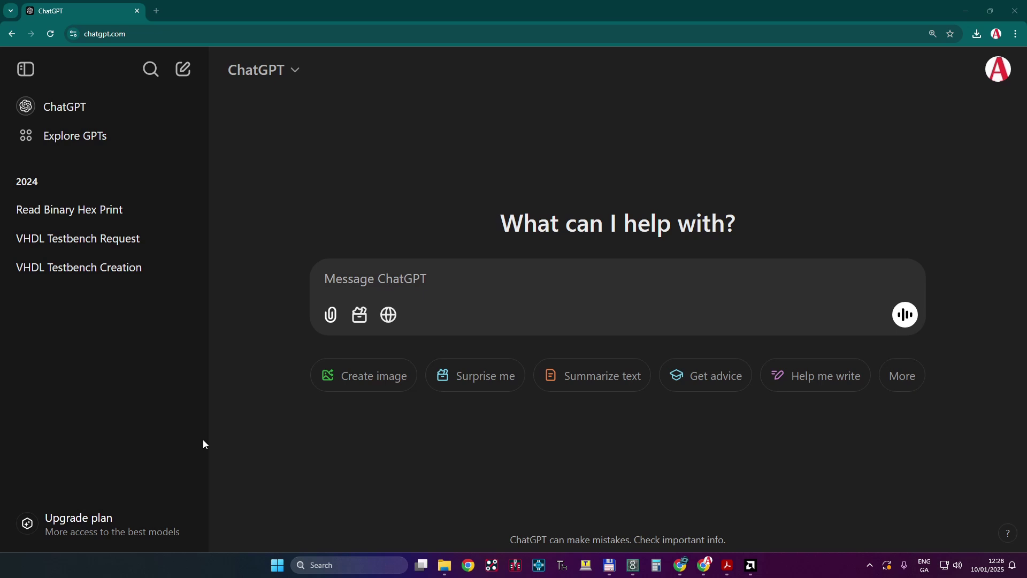
- Ask ChatGPT for a 32KB RAM memory module written in Verilog
click(468, 278)
text(ca you )
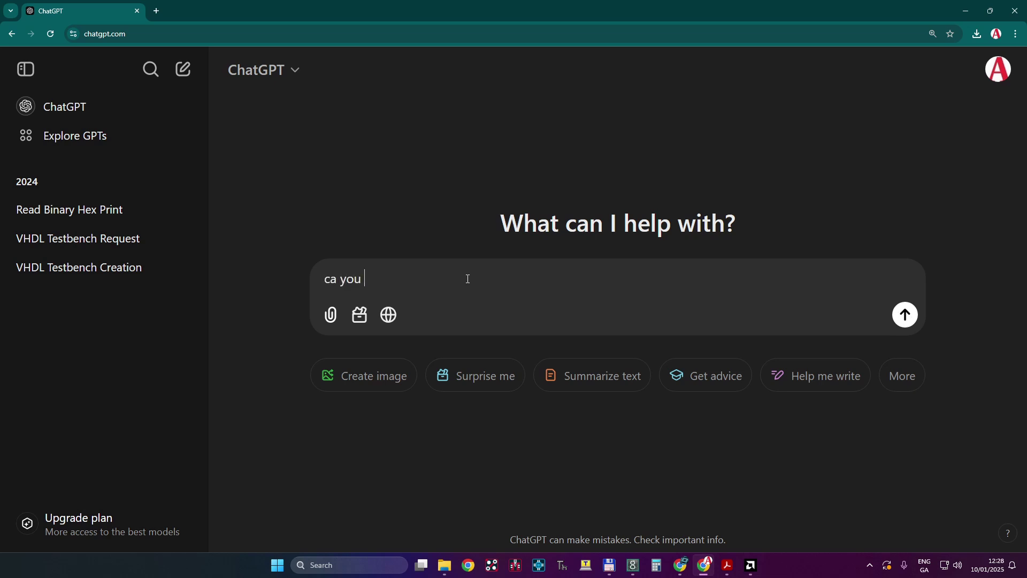
text(write)
text( a RAM mem)
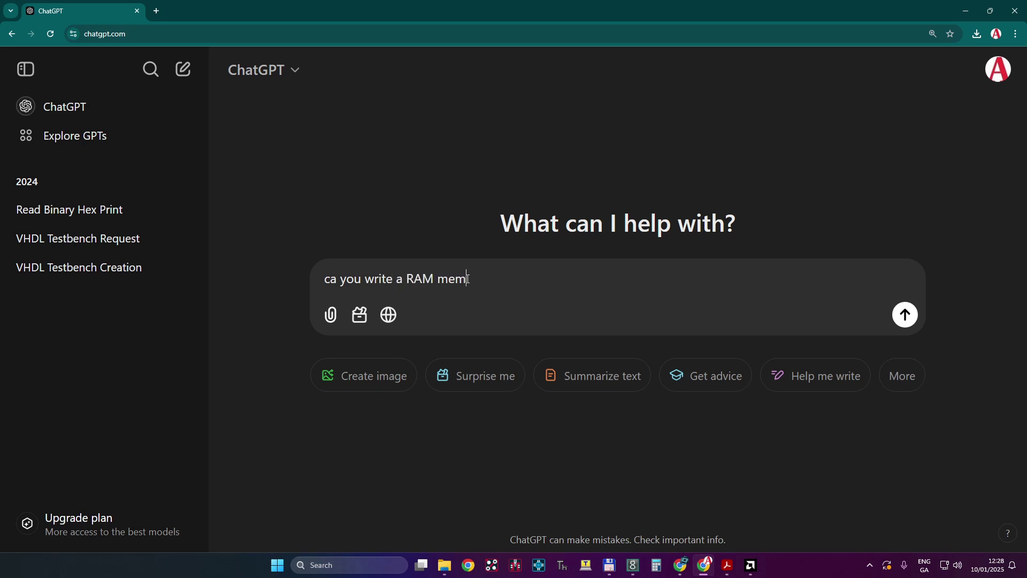
text(o)
text(ry )
text(of 32)
text(KB)
text(ytes)
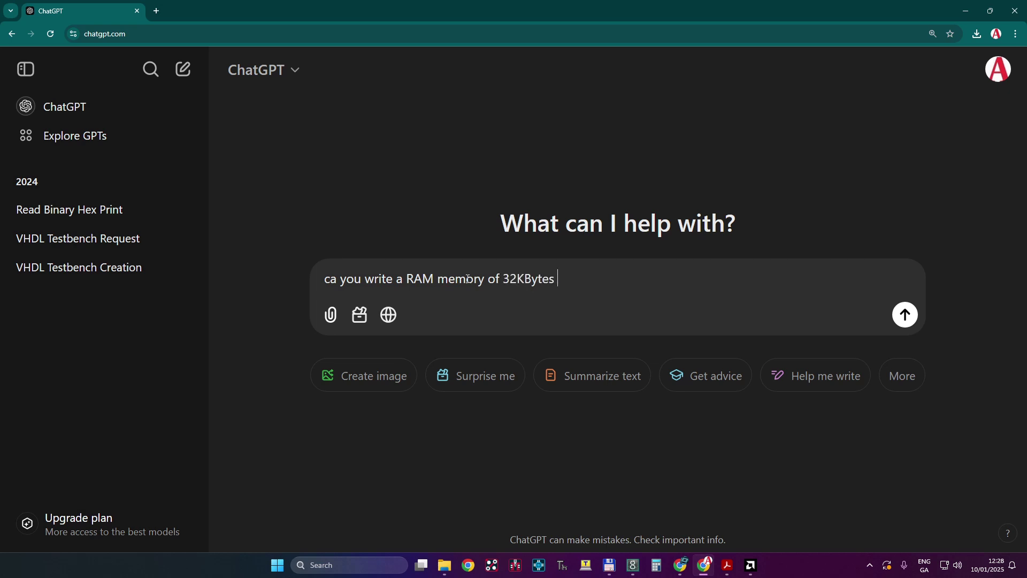
text( in verilog)
text( please)
key(Return)
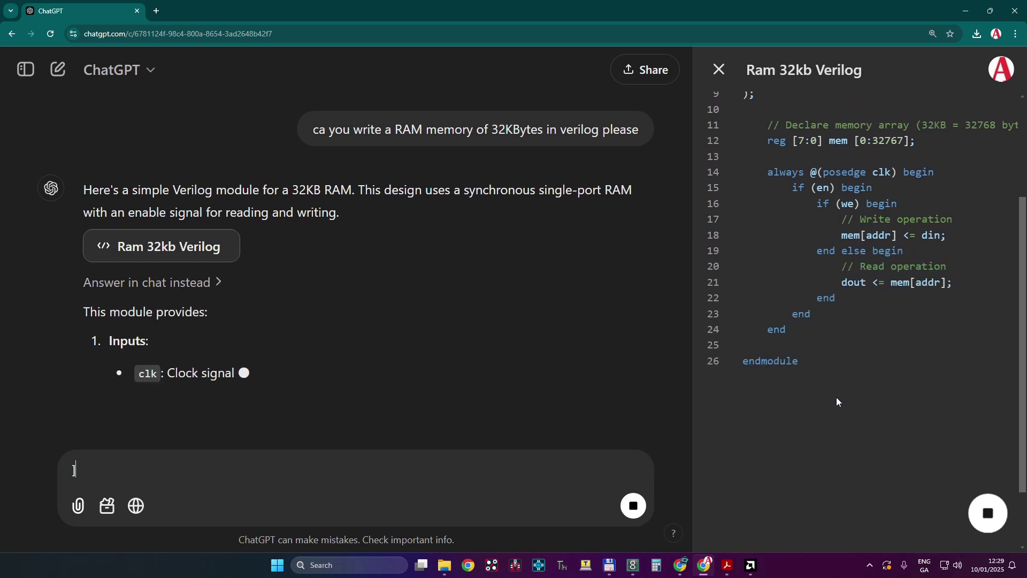
scroll(836, 397, up, 3)
scroll(905, 382, up, 2)
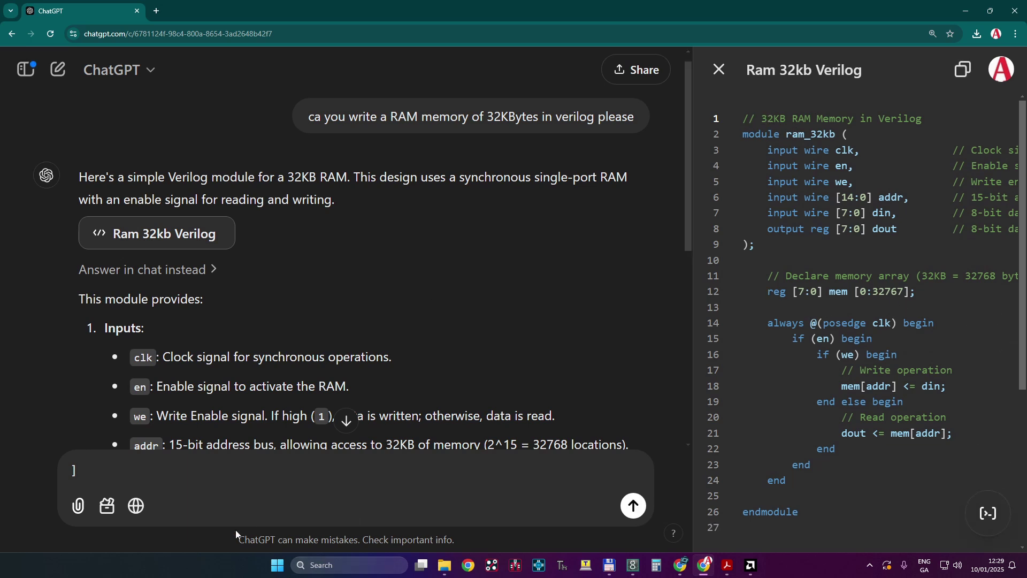
- Ask ChatGPT to initialize the RAM from external hex file ROM16K.hex, correcting typos first
key(BackSpace)
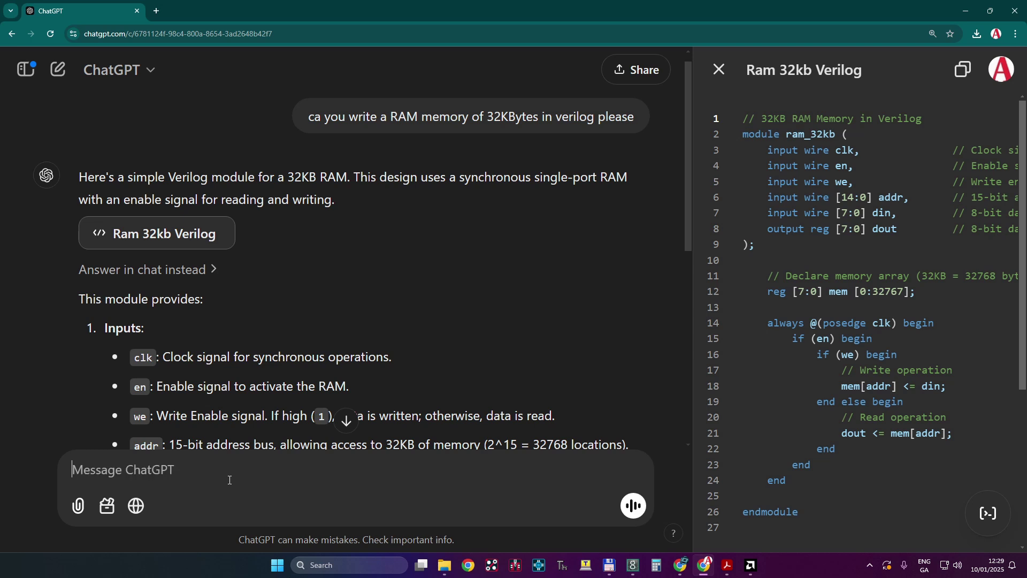
text(ca)
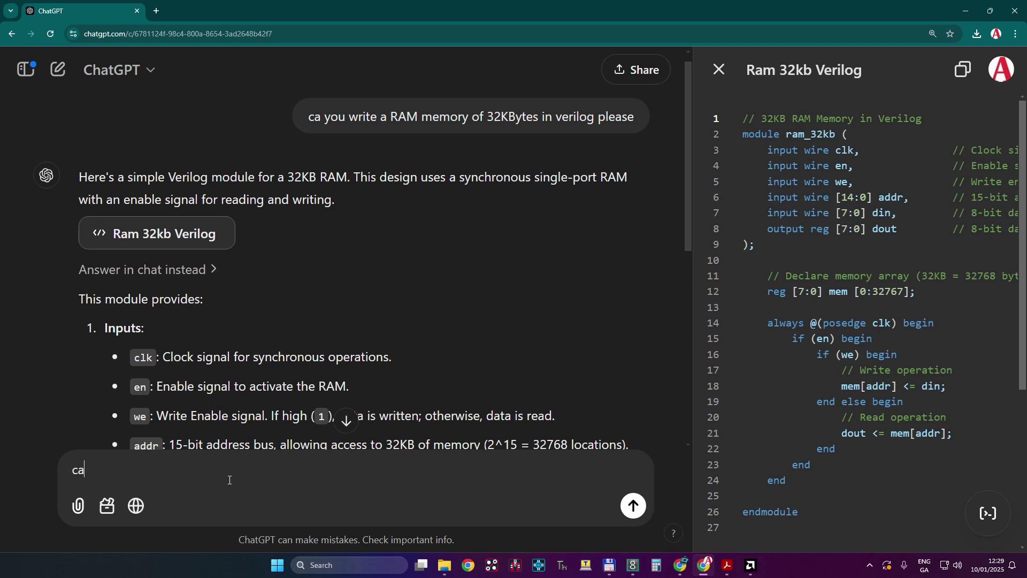
text(n you )
text(add)
text( an )
text(intitia)
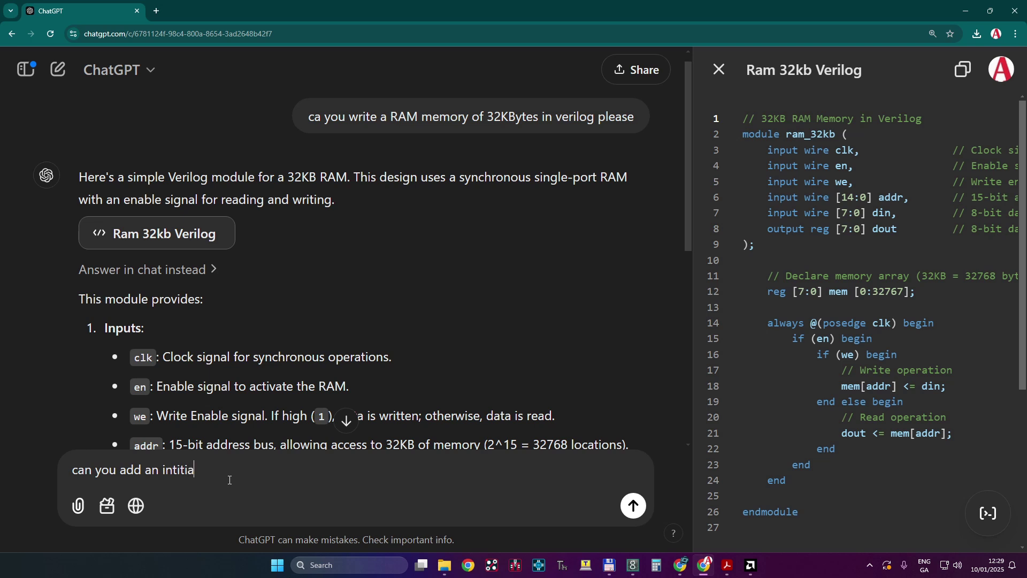
text(lization)
text( of the memo)
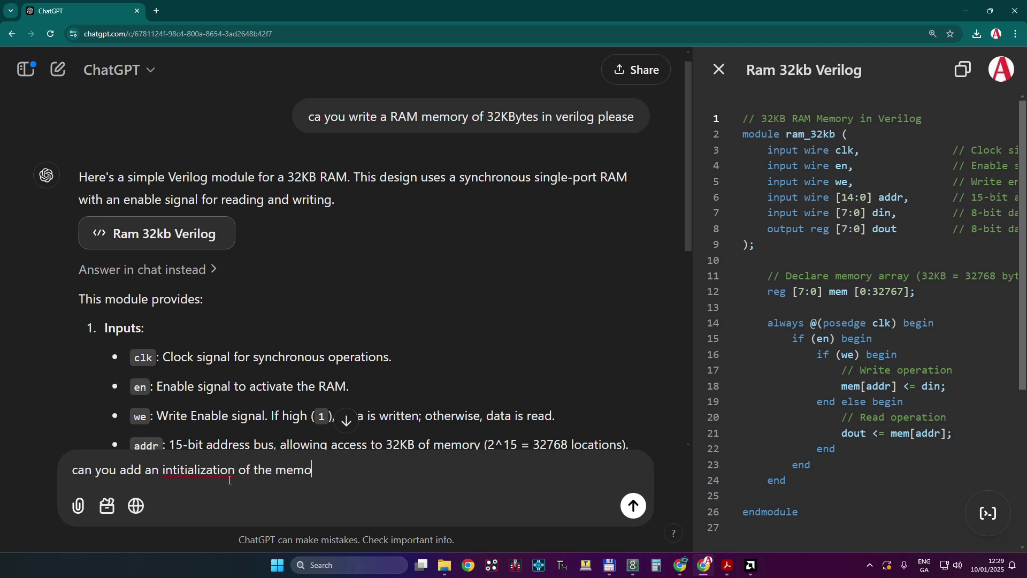
text(ry)
right_click(200, 469)
click(256, 251)
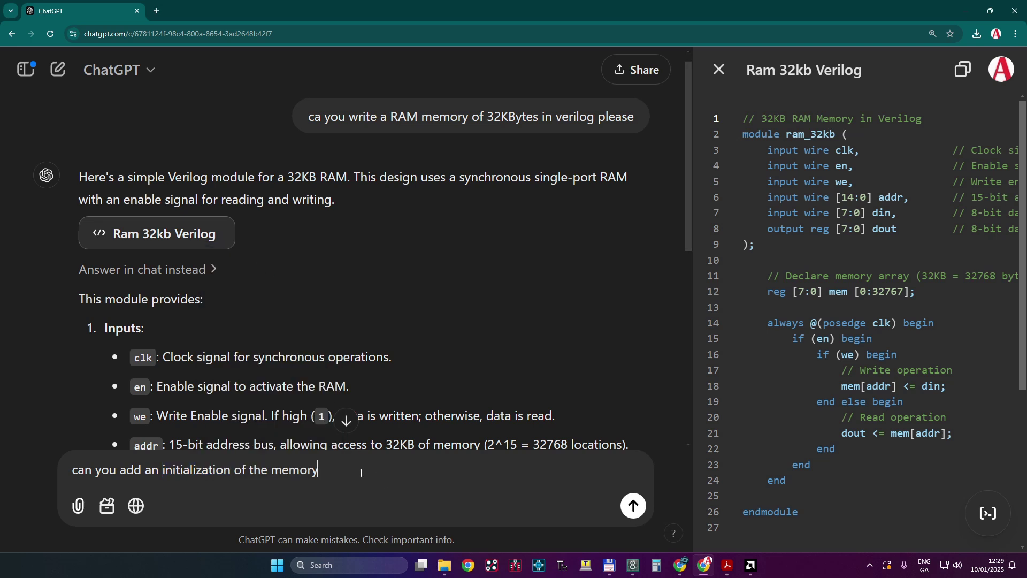
text( from )
text(an extern)
text(asl hex)
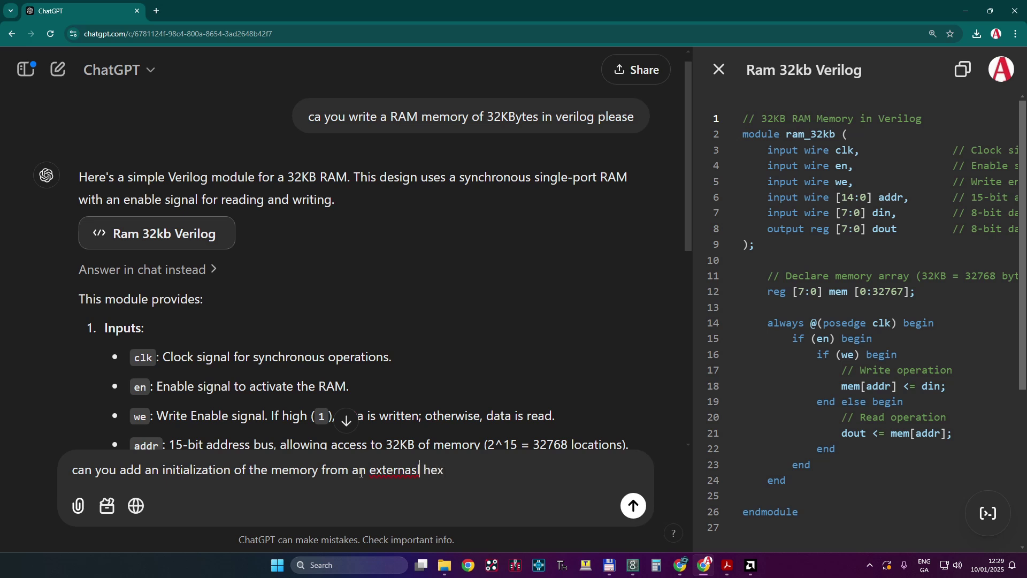
key(BackSpace)
text(file named )
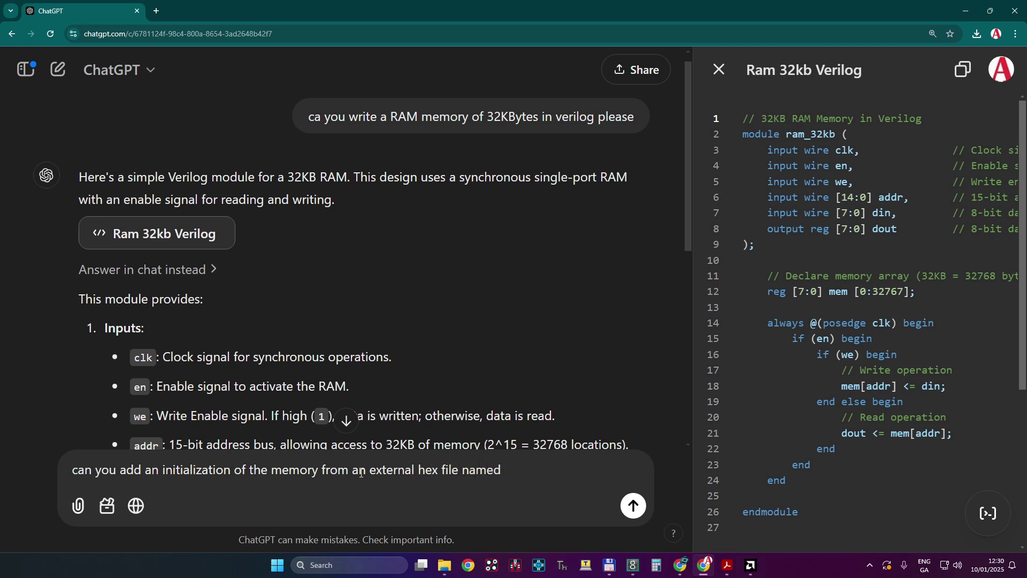
text(R)
text(OM16)
text(K.)
text(he)
text(x)
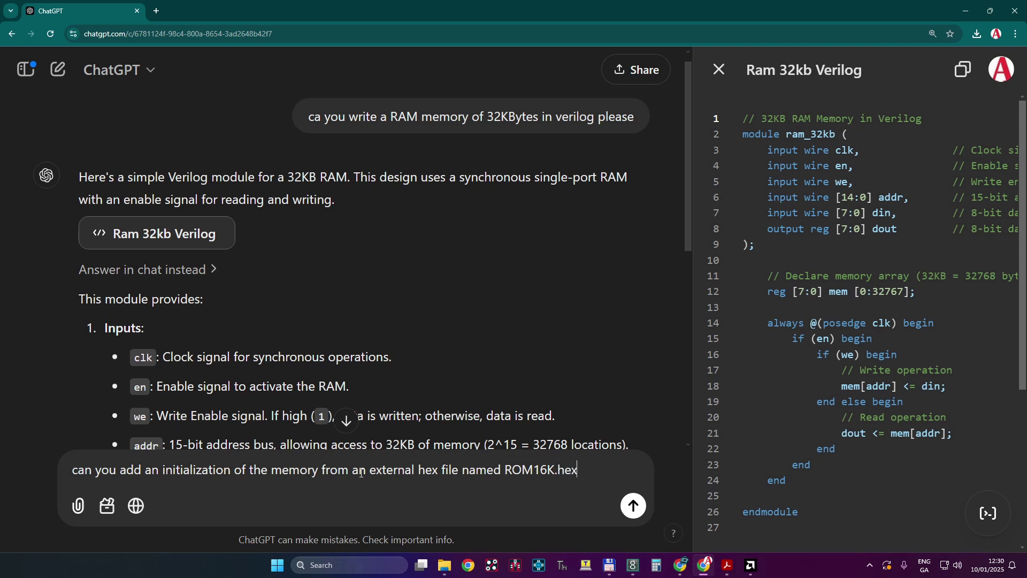
key(Return)
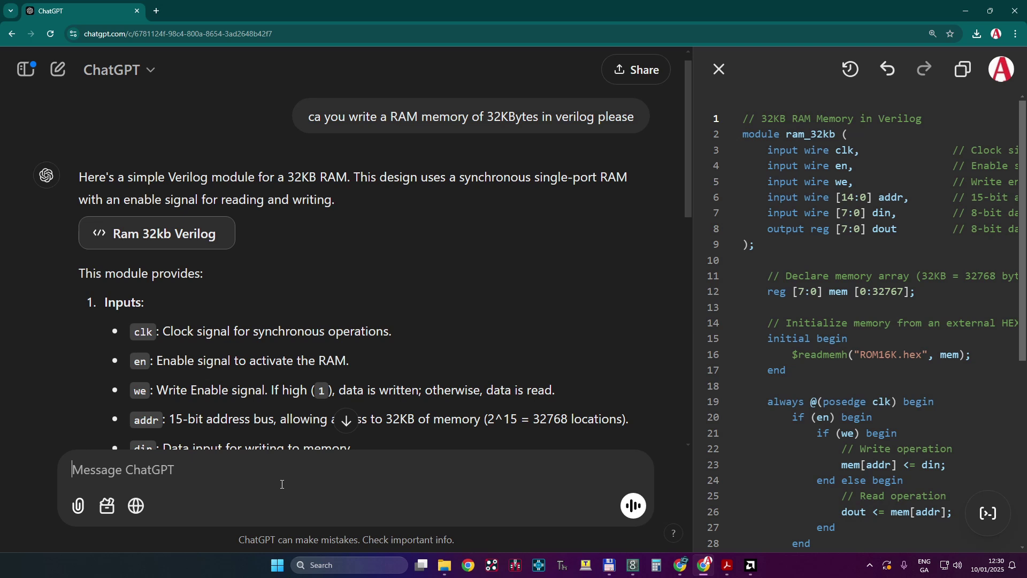
scroll(767, 467, down, 1)
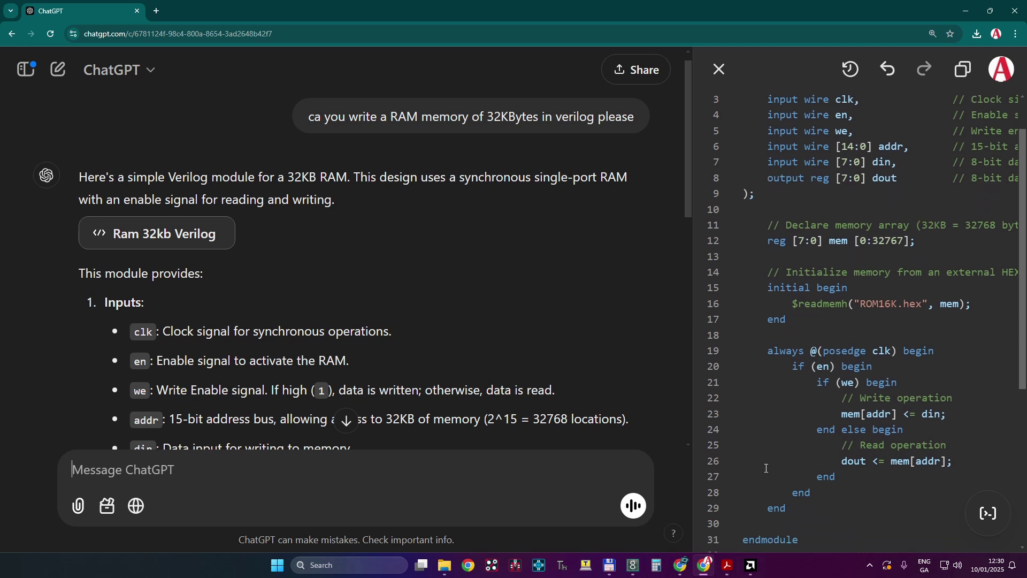
text(can yo)
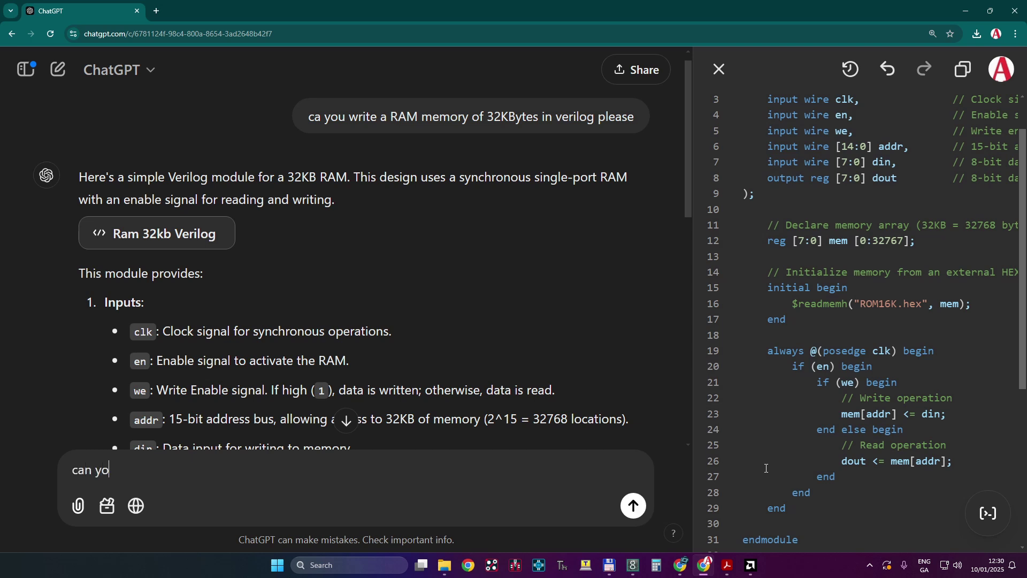
text(u change th)
text(e offset of t)
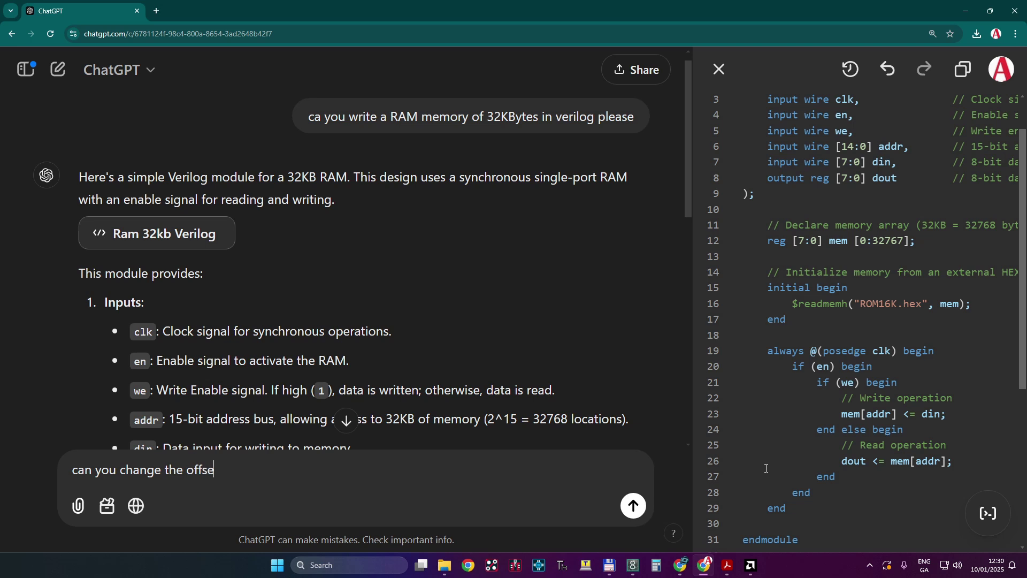
text(he )
text(initializ)
text(ation t)
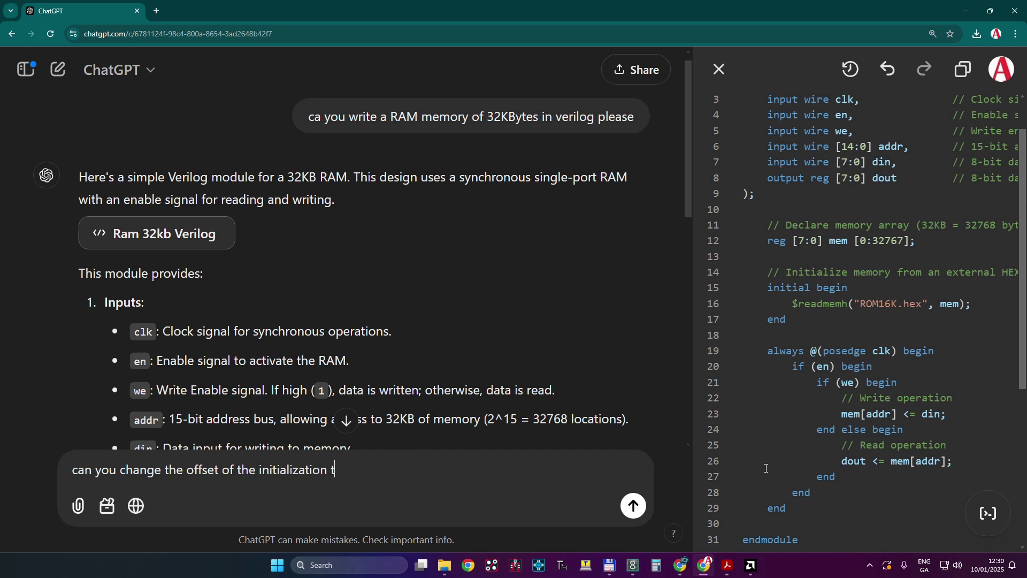
text(o addr)
text(ss)
- Draft the offset request, pasting 32767 from the code and editing it
key(BackSpace)
key(BackSpace)
text(ess)
double_click(878, 240)
key(ctrl+c)
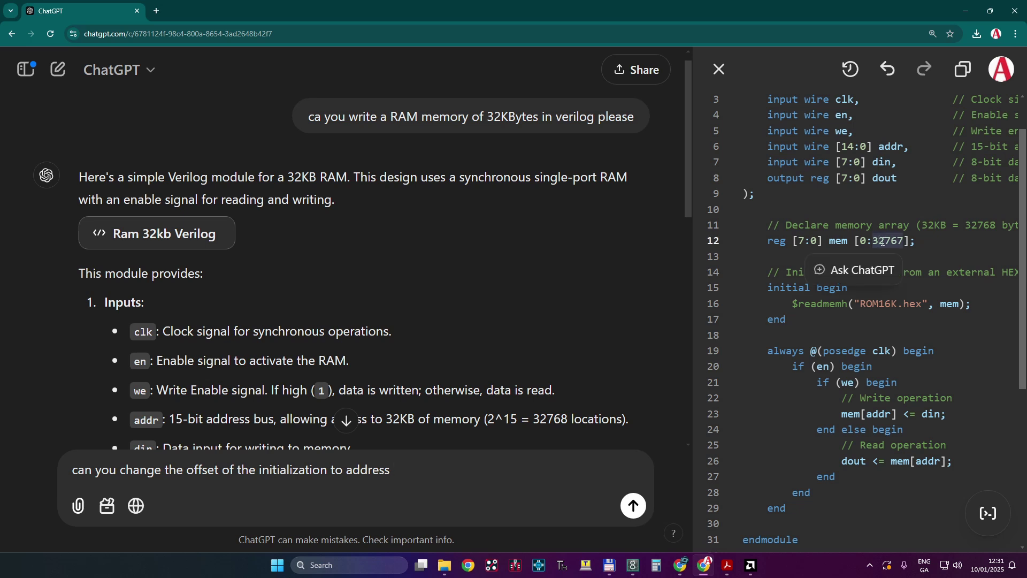
click(406, 464)
key(ctrl+v)
key(BackSpace)
text(8)
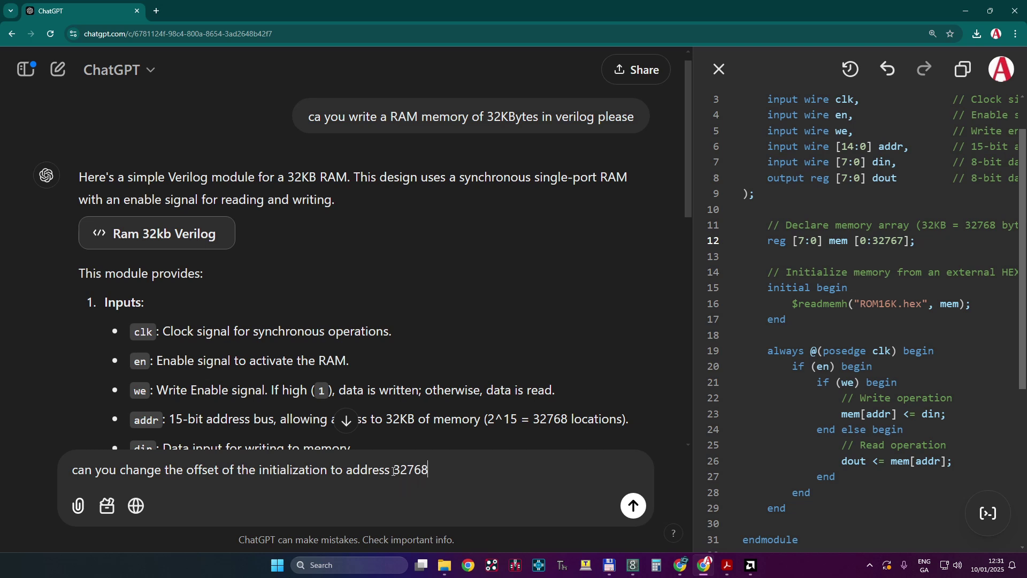
- Compute 32768 divided by 2 in Windows Calculator
drag(392, 470, 429, 473)
text(16)
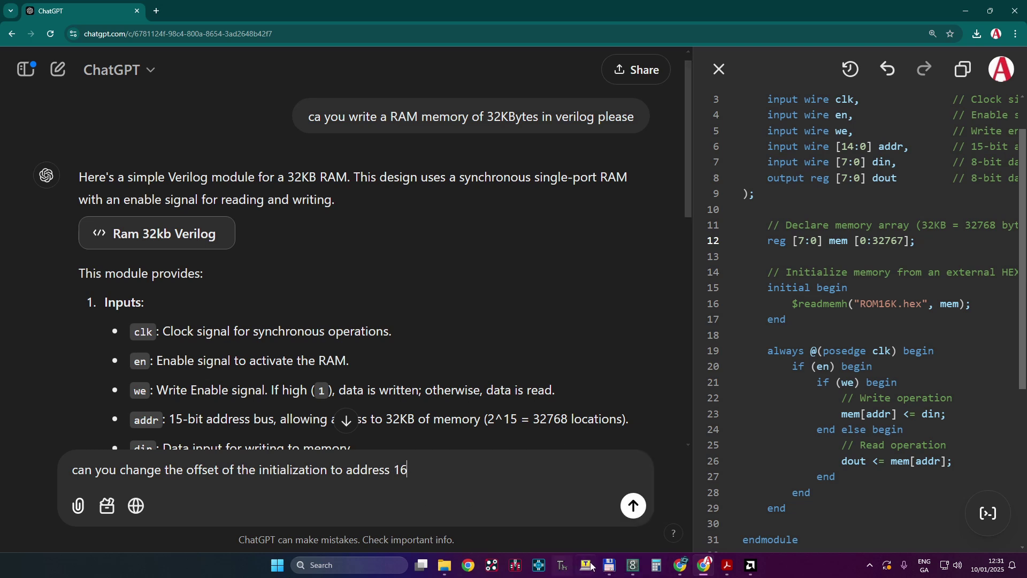
click(657, 565)
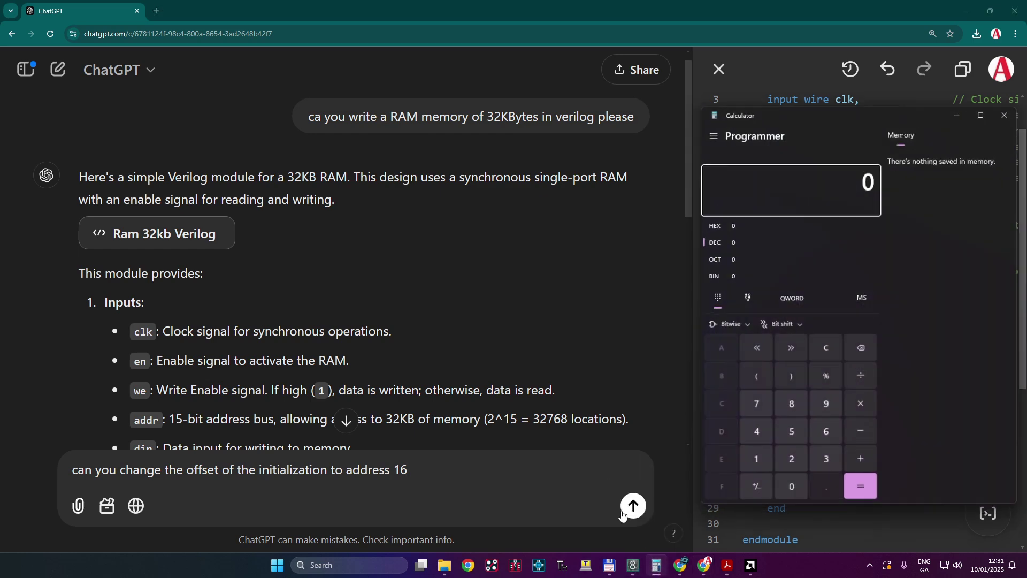
text(32)
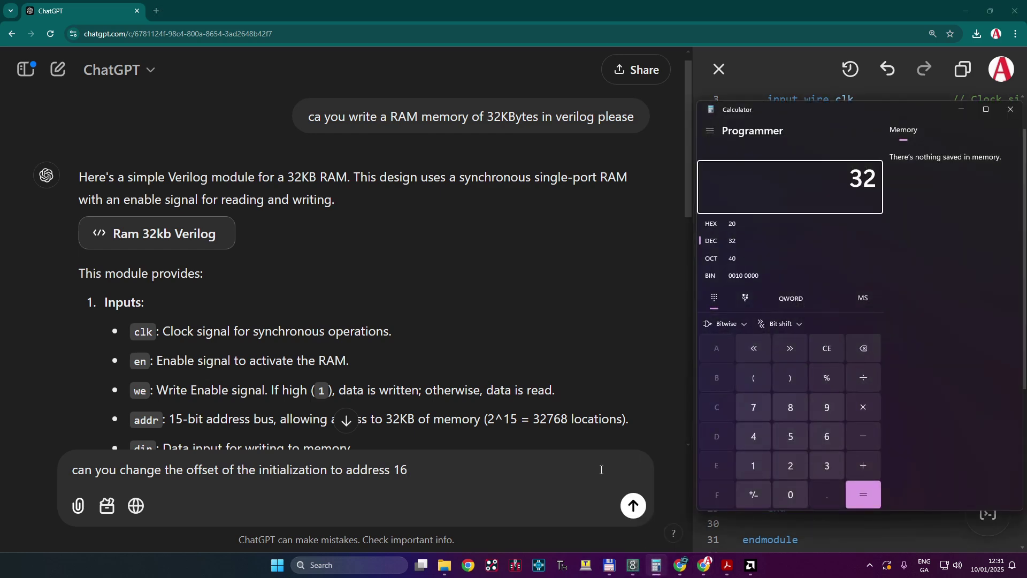
text(768/2)
key(Return)
- Send the 16384 offset request and copy the updated ram_32kb Verilog code
click(424, 469)
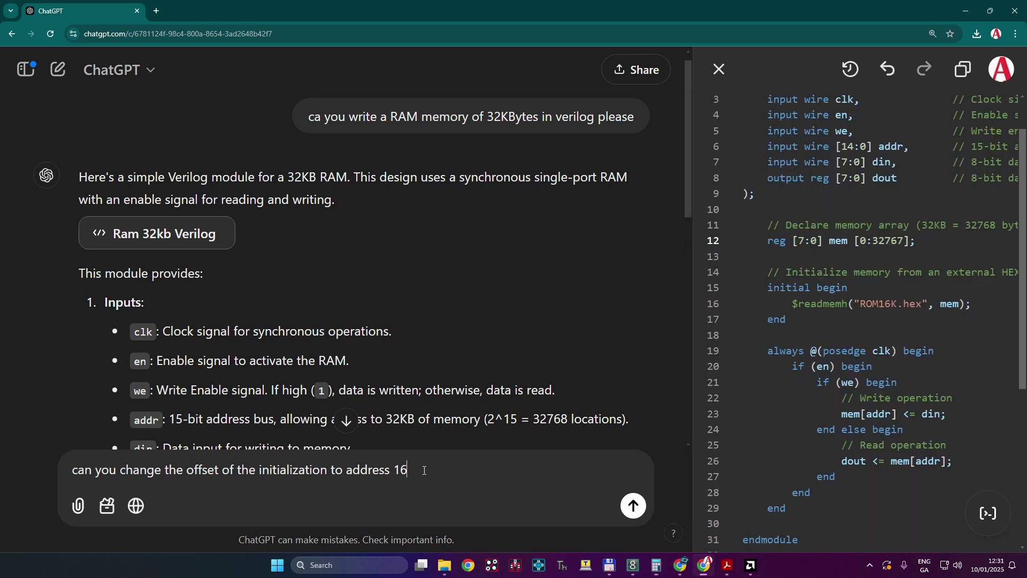
text(38)
text(4)
text(of)
text(fset)
key(Return)
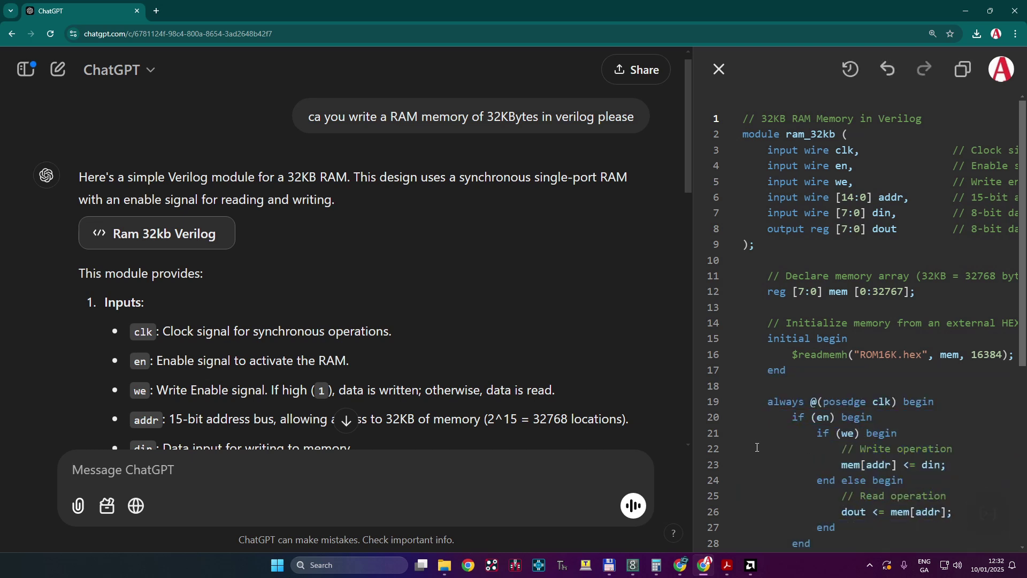
click(962, 69)
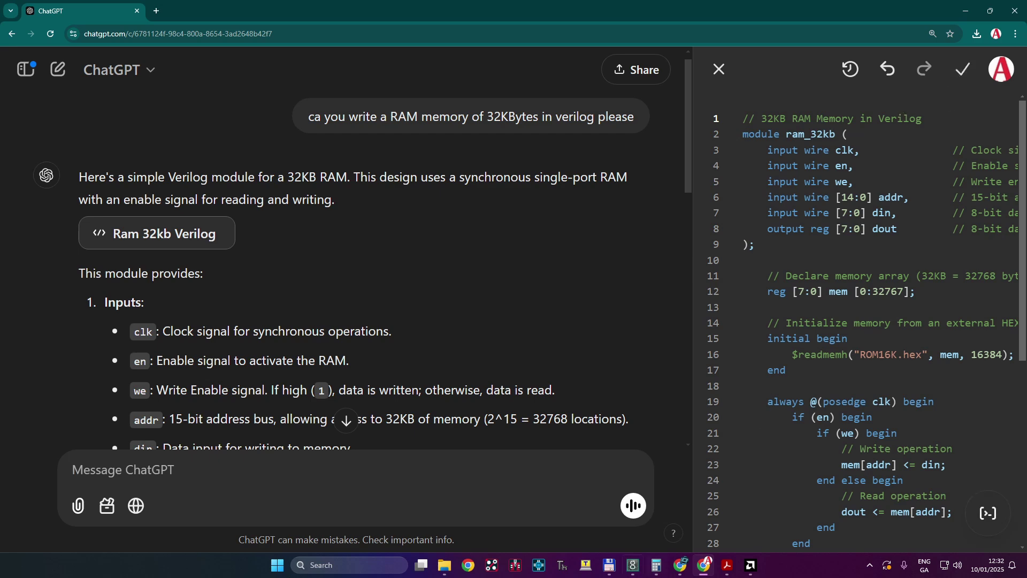
click(750, 564)
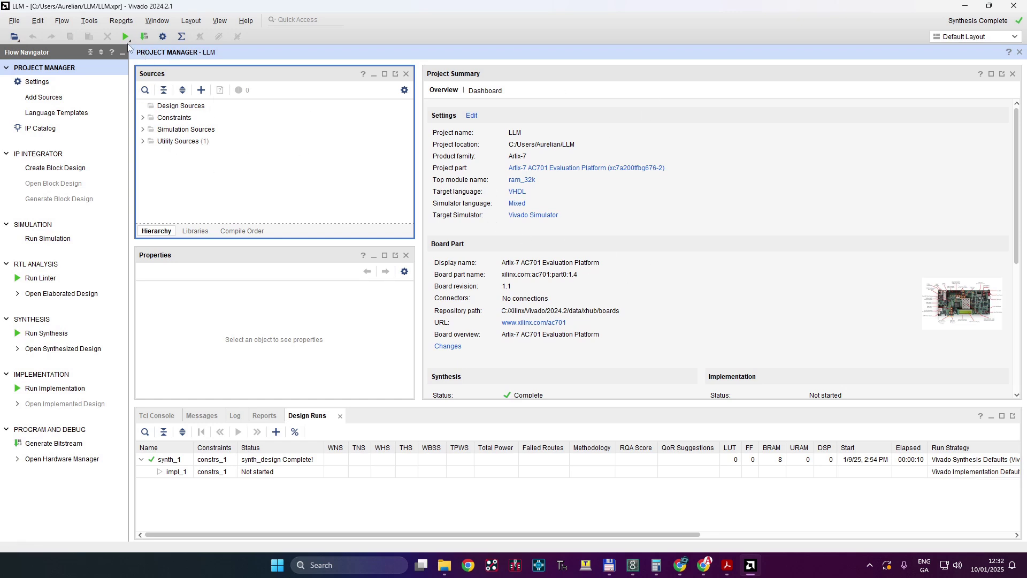
- Start creating a new Verilog design source file through Add Sources
click(200, 90)
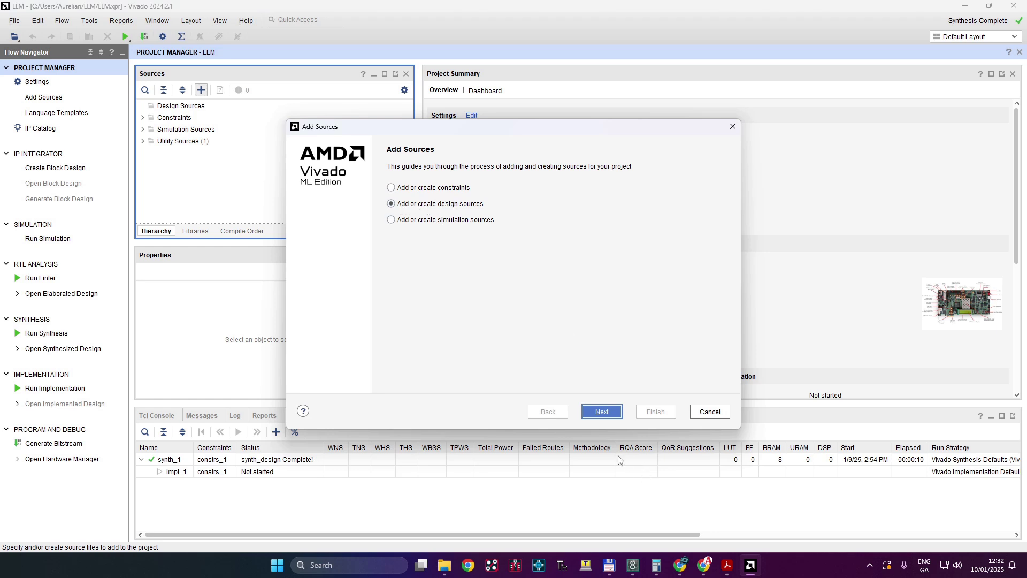
click(602, 412)
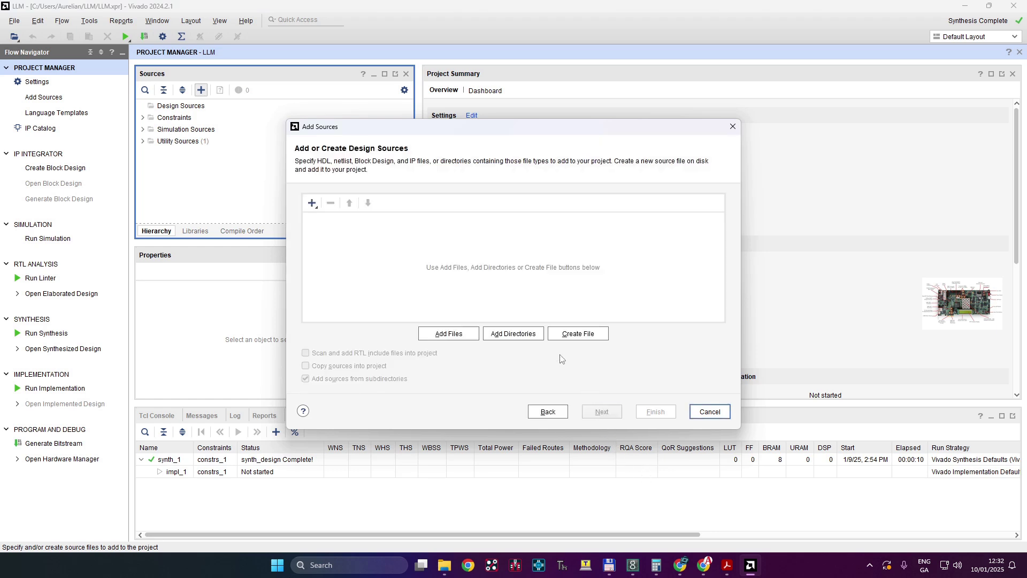
click(578, 334)
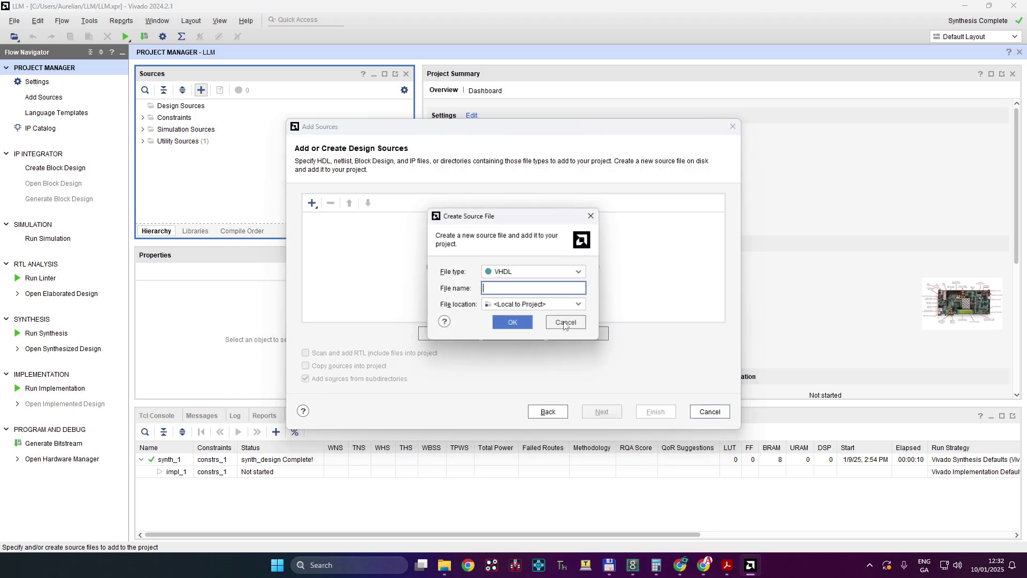
click(577, 272)
click(522, 284)
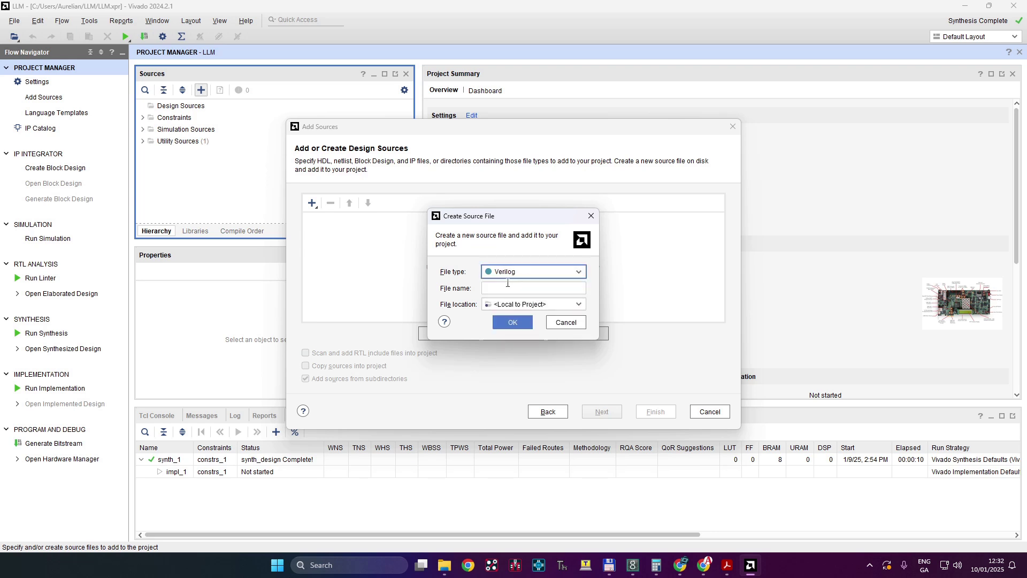
click(503, 289)
mouse_move(751, 565)
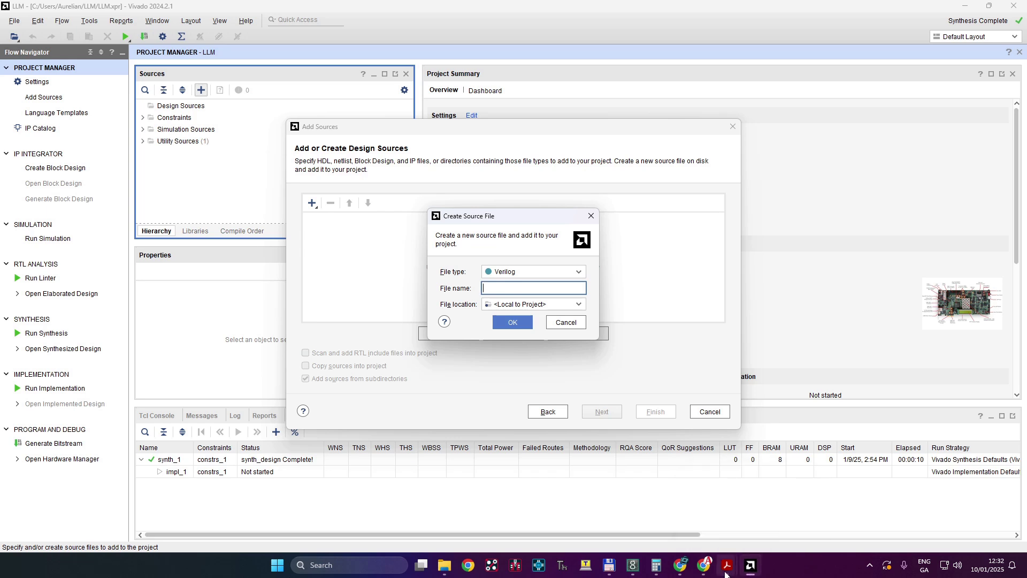
- Name the file ram_32kb, finish, accept a port-less module, and open ram_32kb.v
click(703, 566)
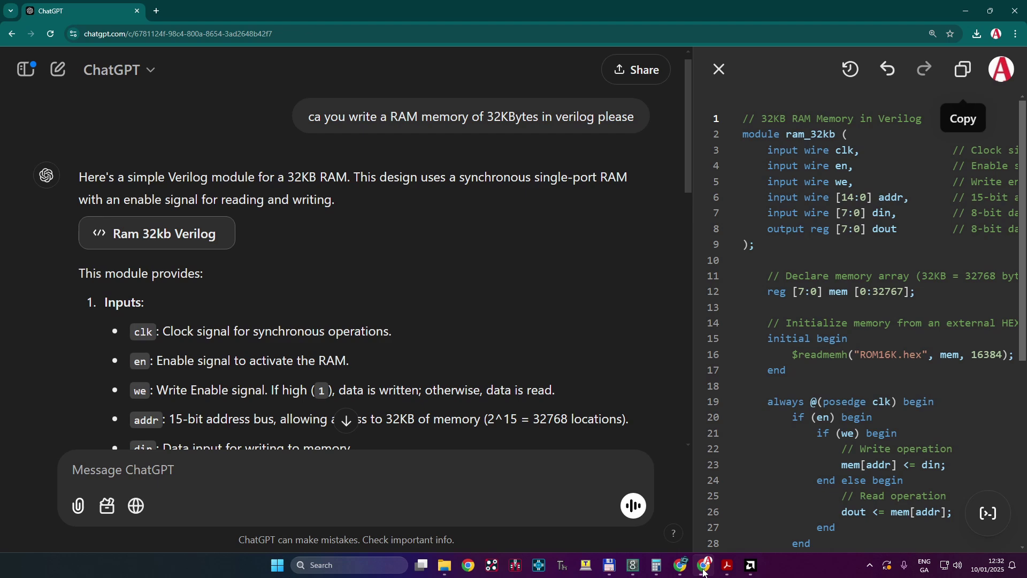
click(704, 567)
mouse_move(679, 565)
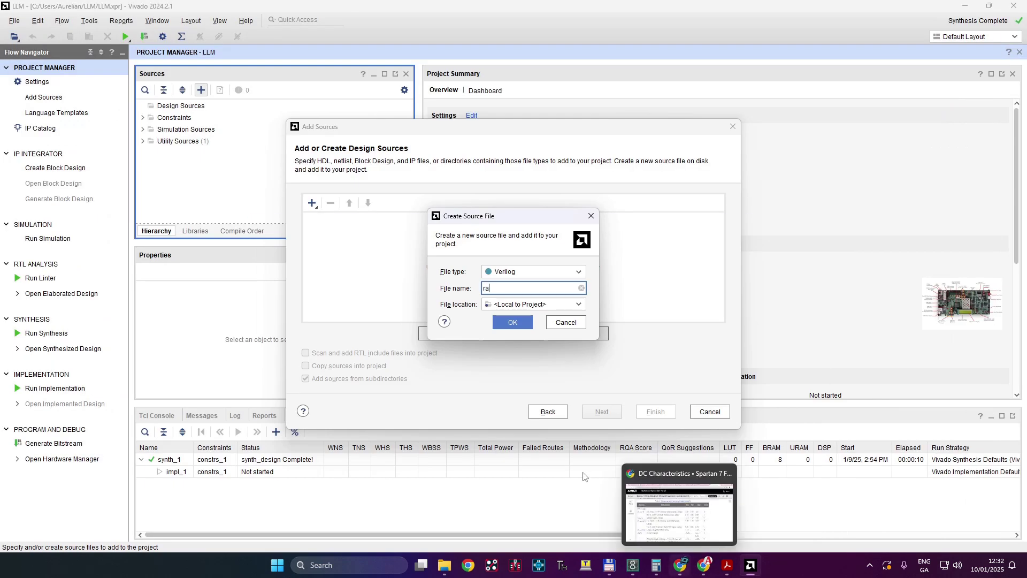
text(m_)
text(32kb)
click(509, 324)
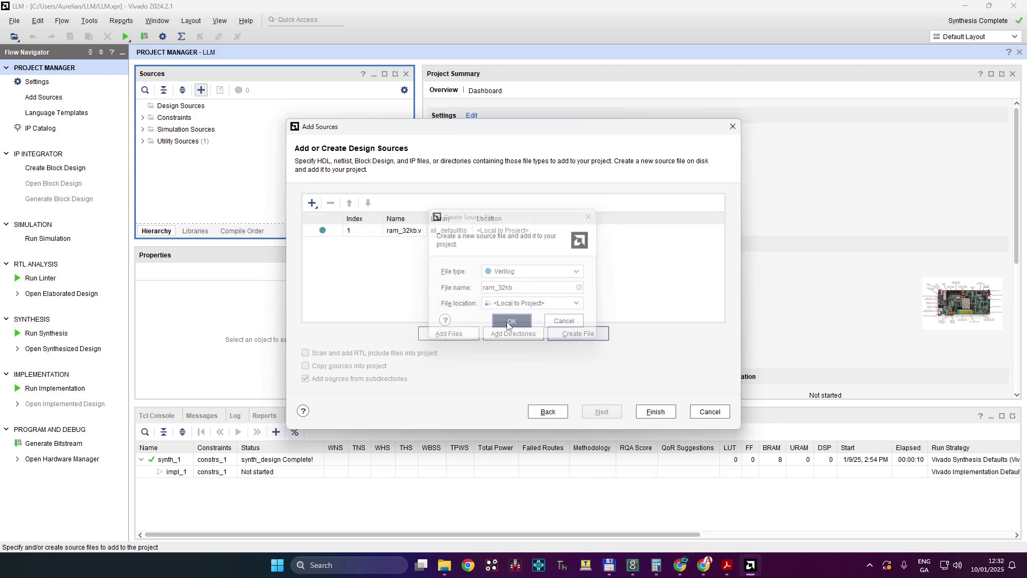
click(654, 411)
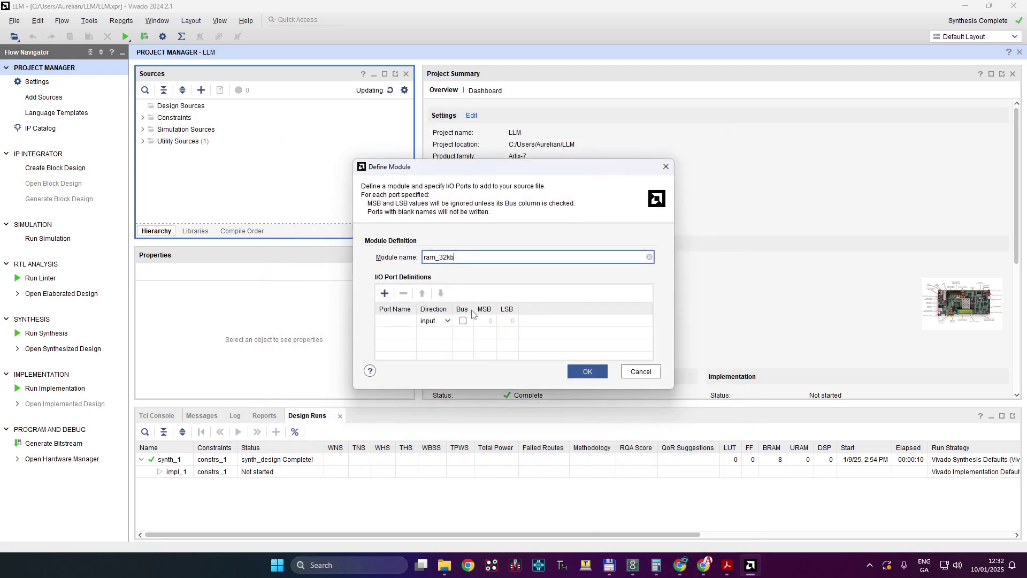
click(587, 373)
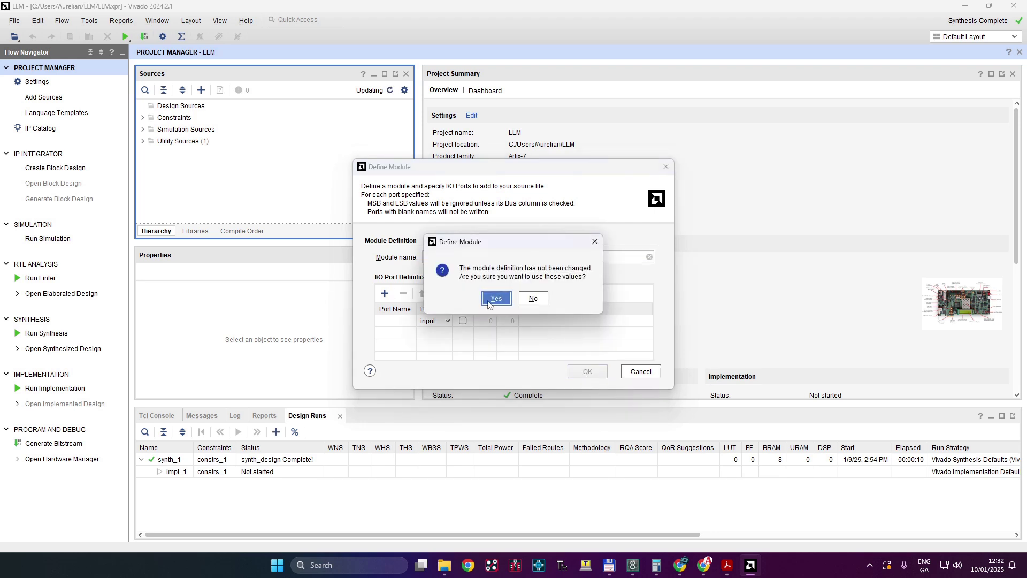
click(488, 299)
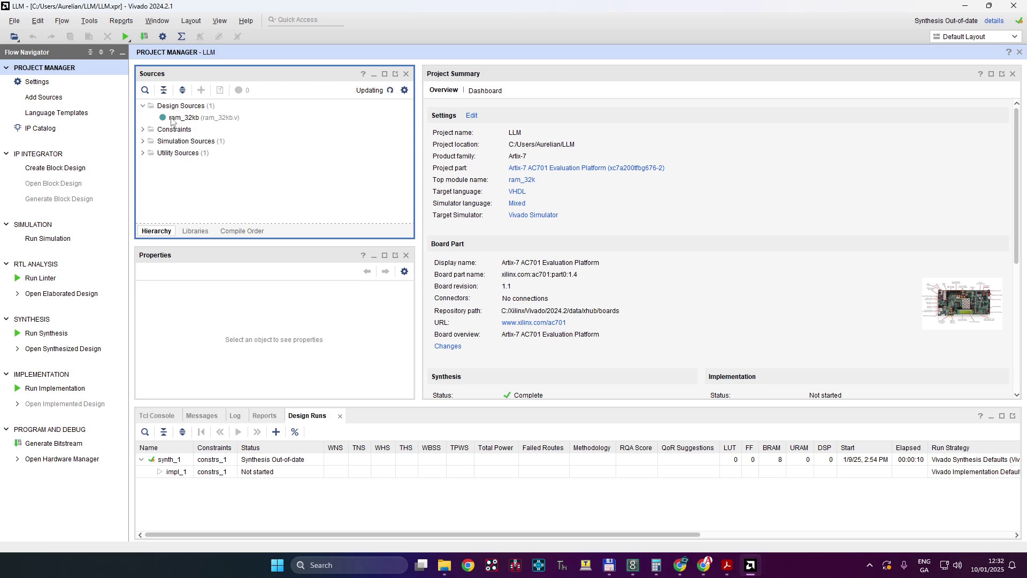
double_click(183, 117)
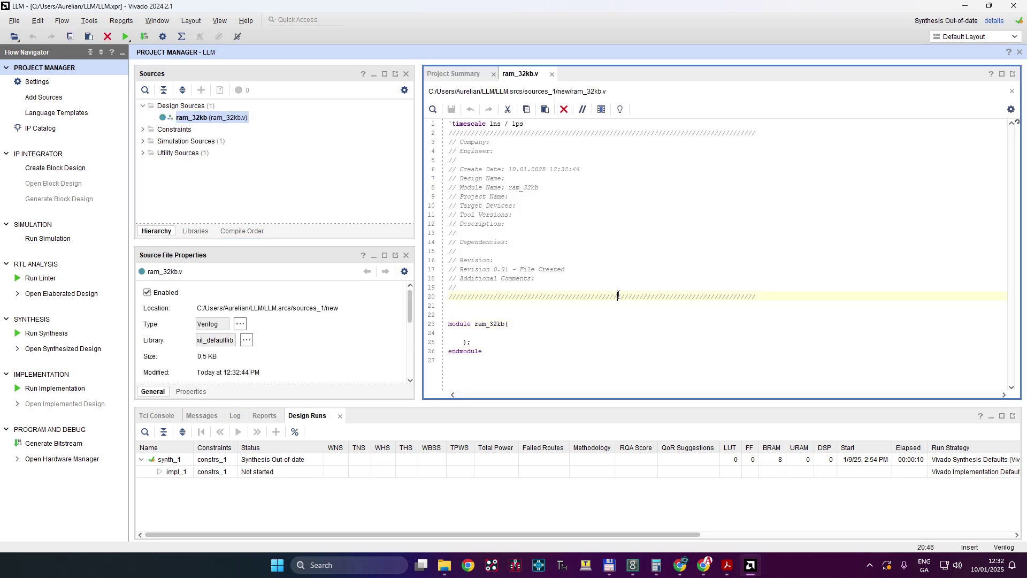
- Replace the ram_32kb.v template with the copied ChatGPT RAM code and save it
key(ctrl+a)
key(ctrl+v)
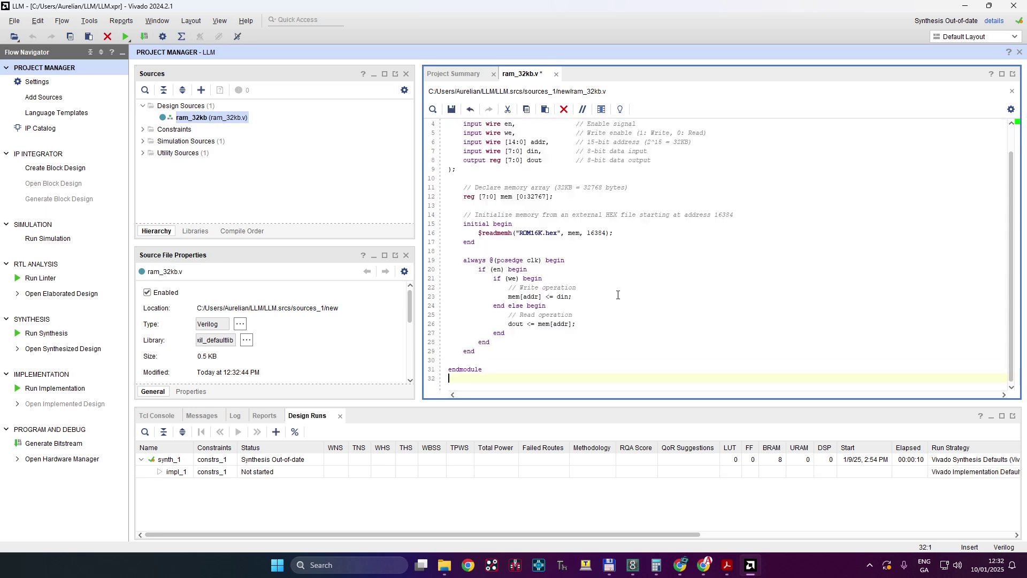
scroll(554, 305, up, 3)
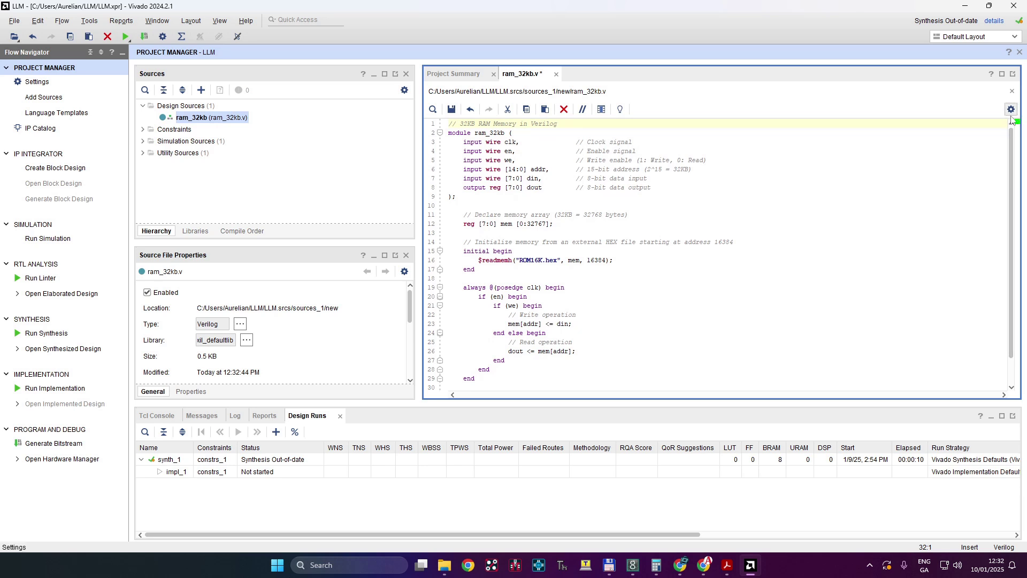
key(ctrl+s)
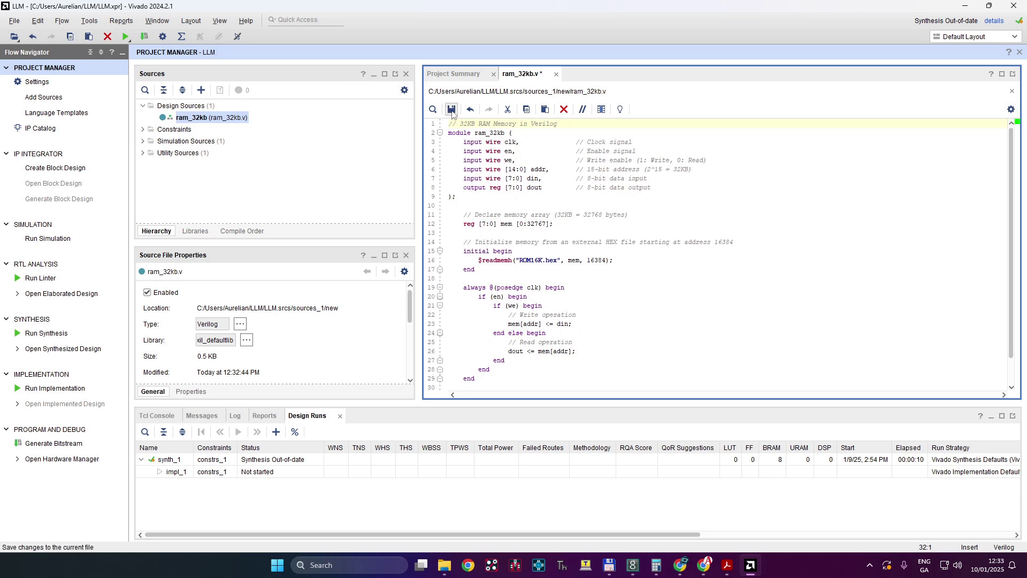
click(127, 37)
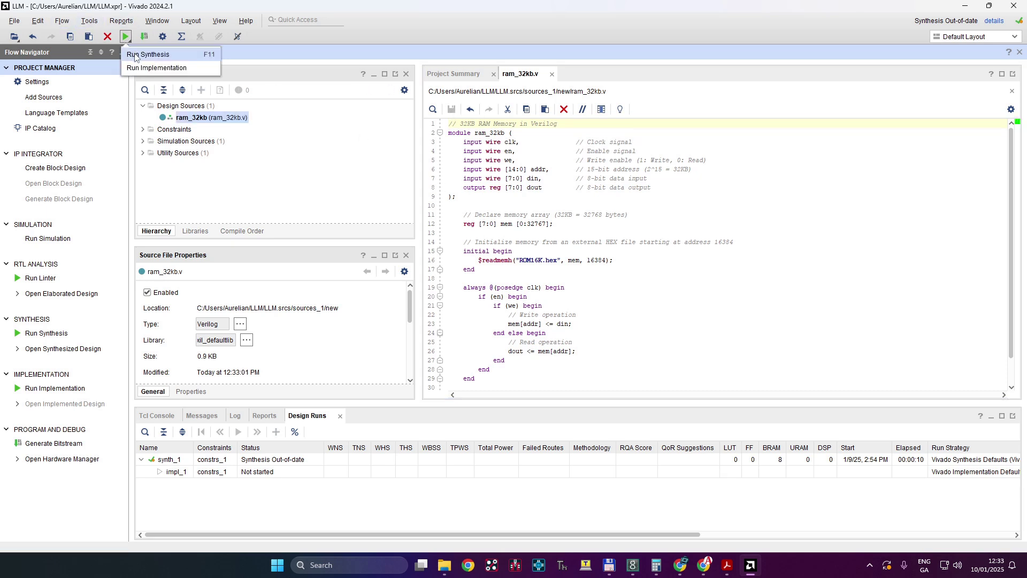
- Launch synthesis and review the $readmemh initialization lines while it runs
click(135, 54)
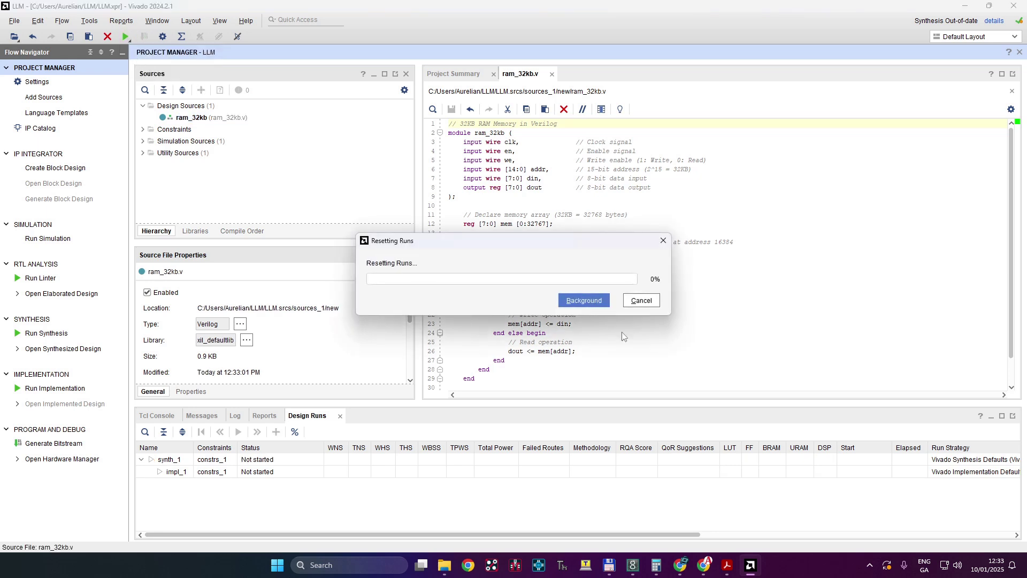
click(551, 348)
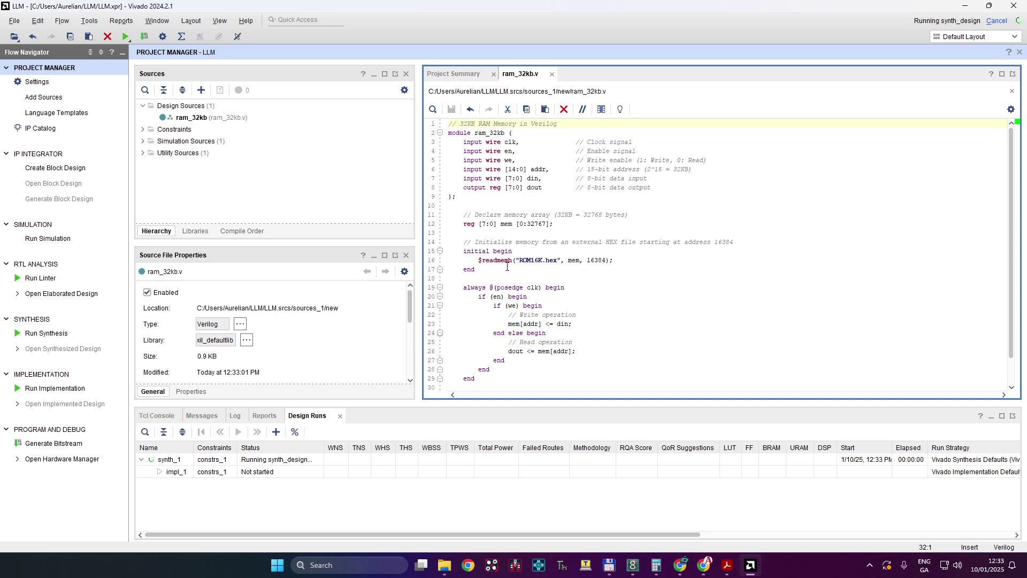
drag(463, 250, 476, 270)
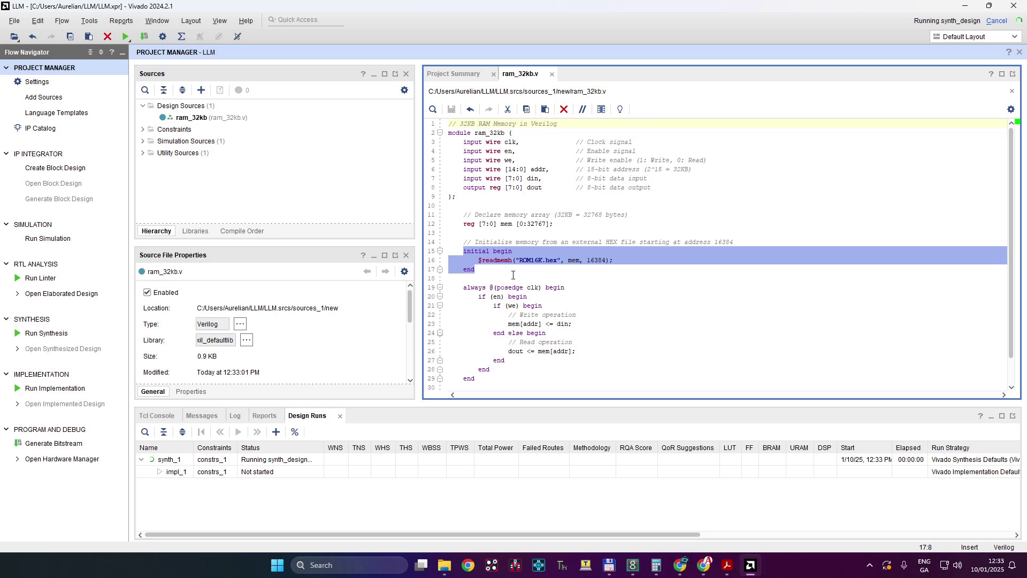
click(513, 277)
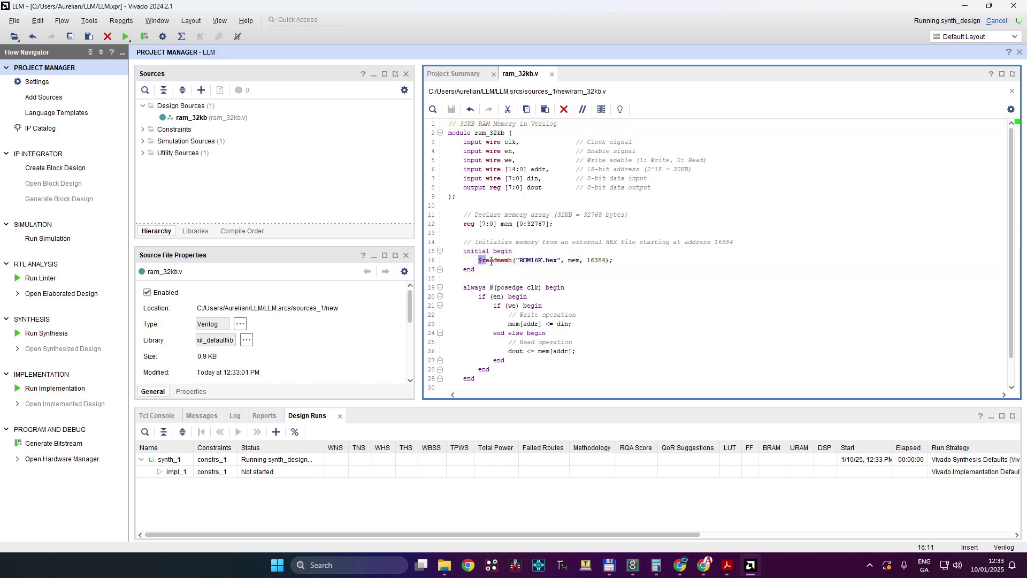
drag(479, 260, 615, 260)
click(493, 269)
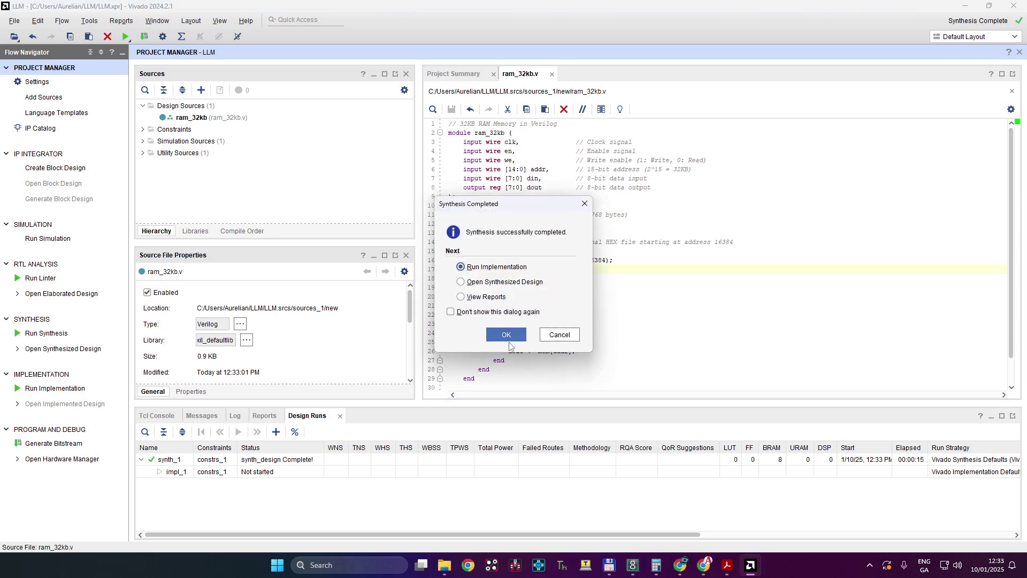
- After synthesis completes, launch the implementation run
drag(472, 206, 637, 213)
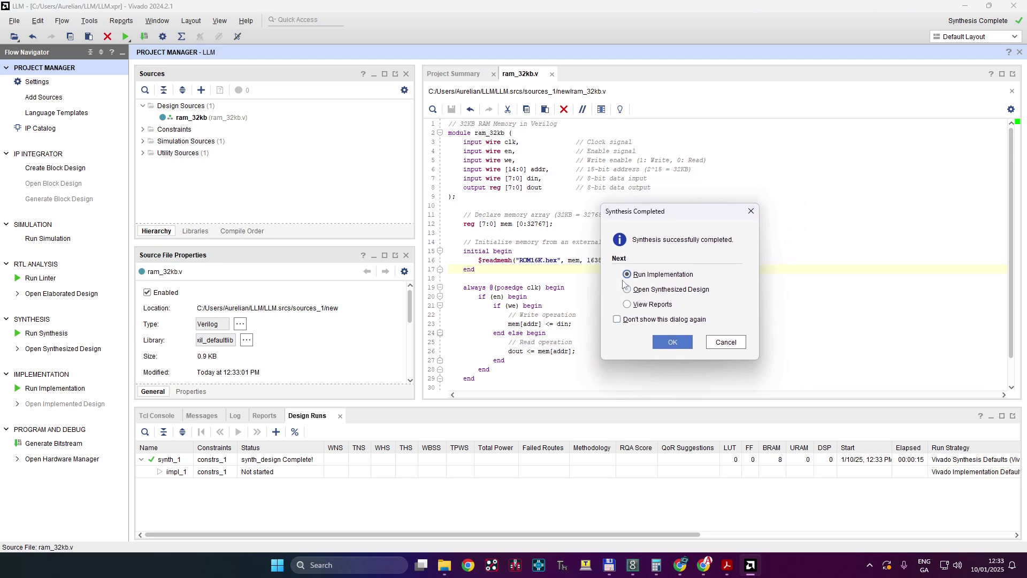
click(673, 343)
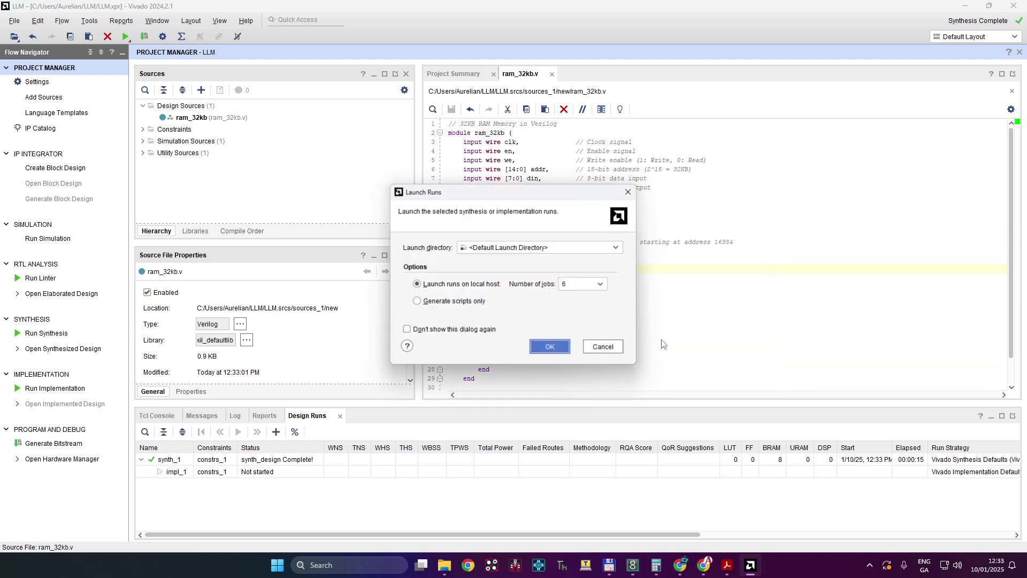
click(549, 346)
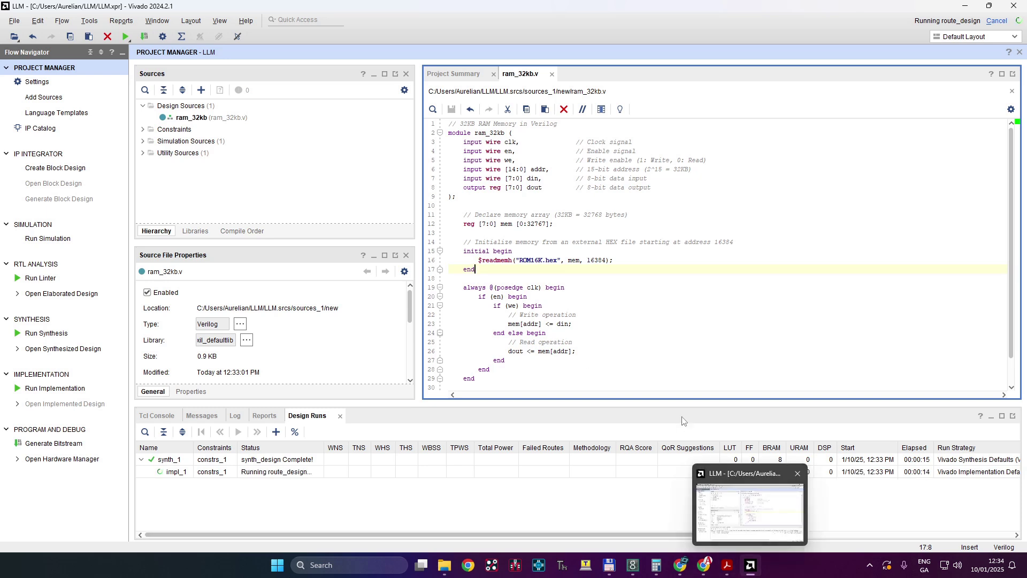
mouse_move(703, 566)
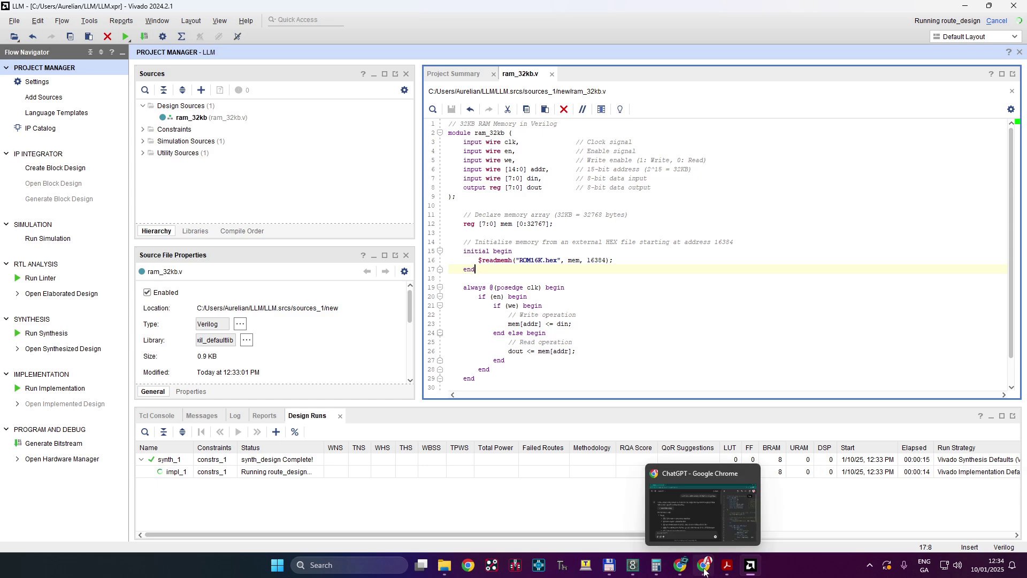
- Switch back to the ChatGPT conversation while implementation routes
click(704, 566)
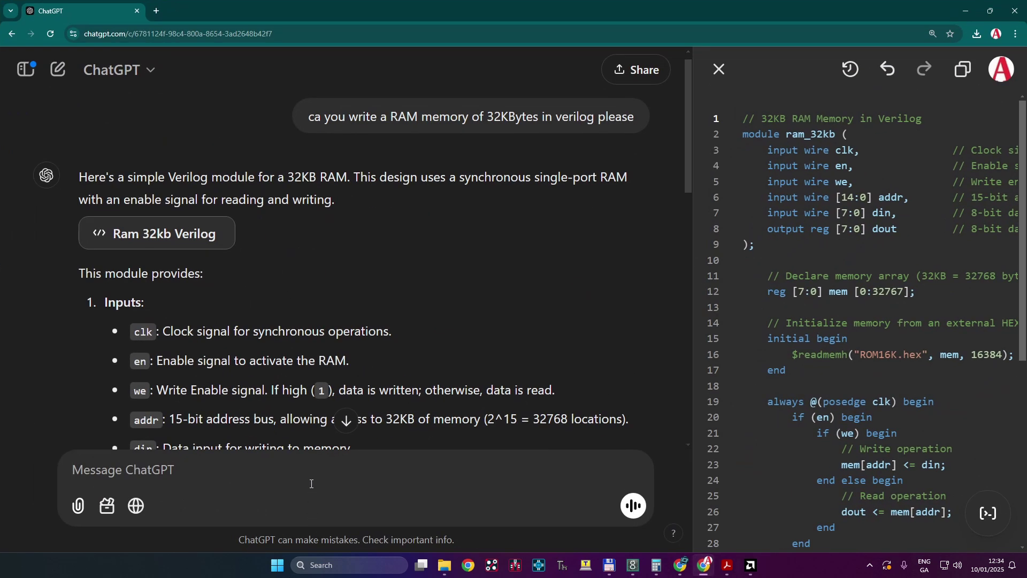
text(can yo)
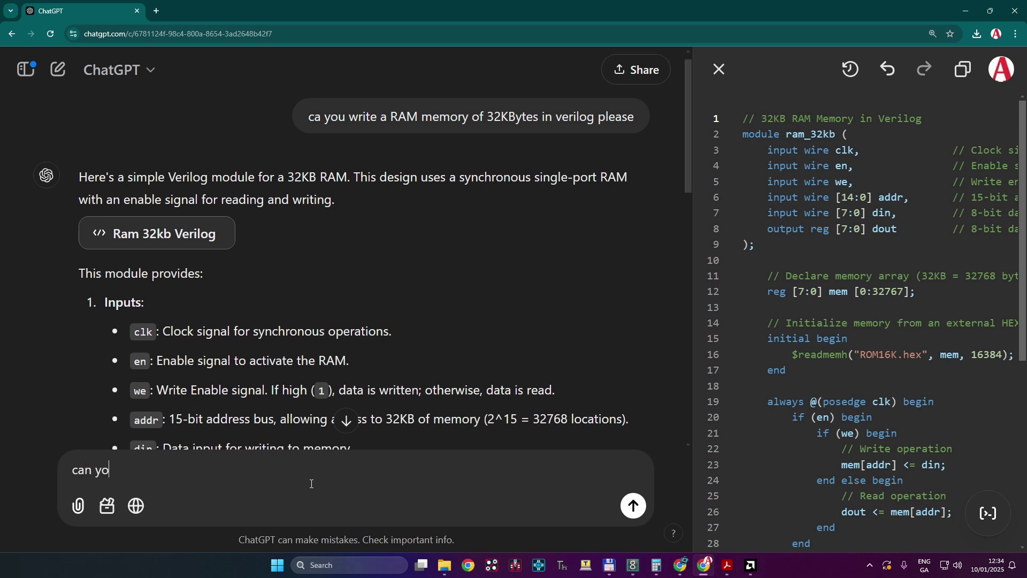
text(u write a )
text(h)
text(VHDL )
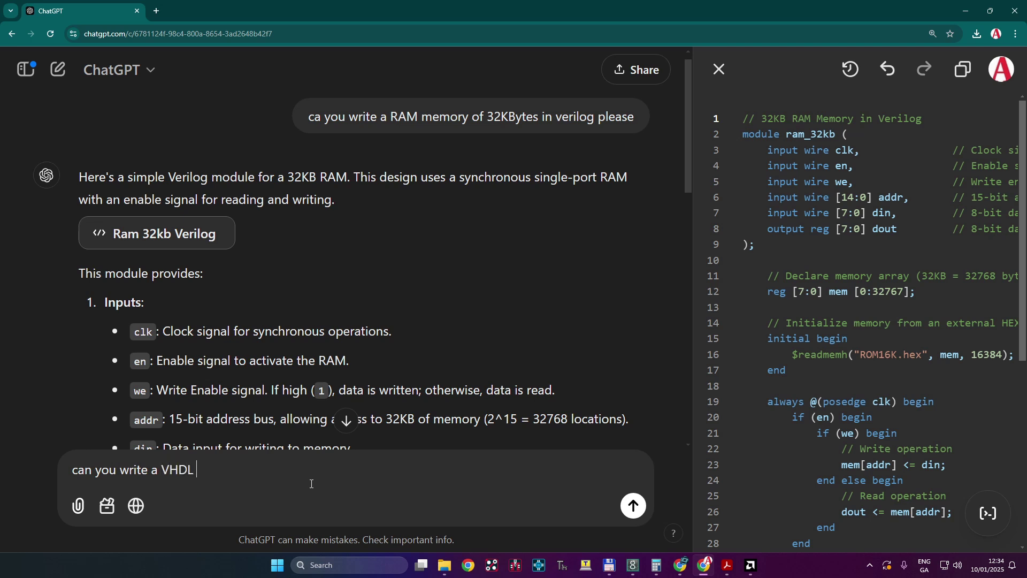
text(wrap)
text(per)
text(opr)
- Ask ChatGPT 'can you write a VHDL wrapper for this memory'
key(BackSpace)
key(BackSpace)
text(this memo)
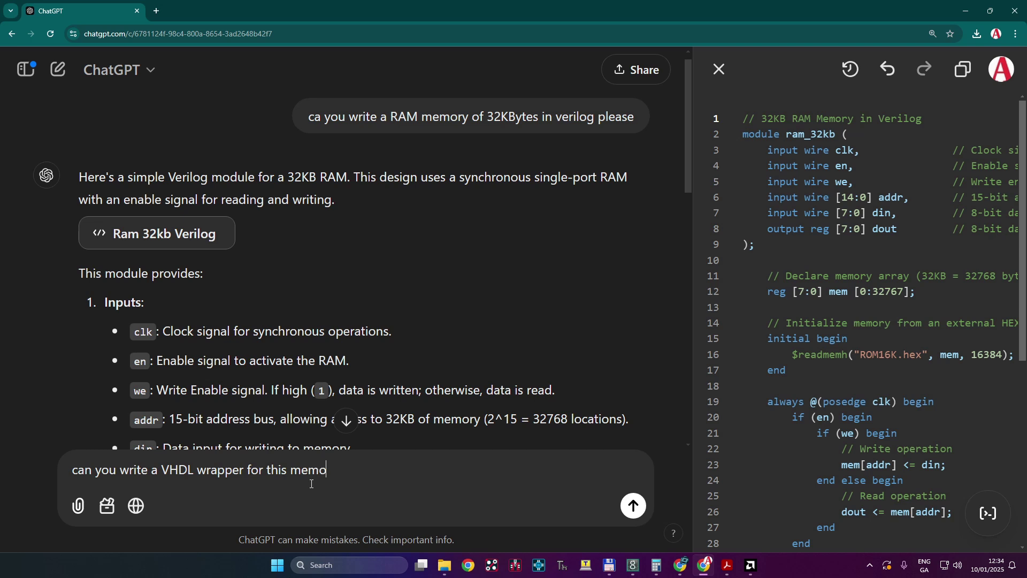
text(ry)
key(Return)
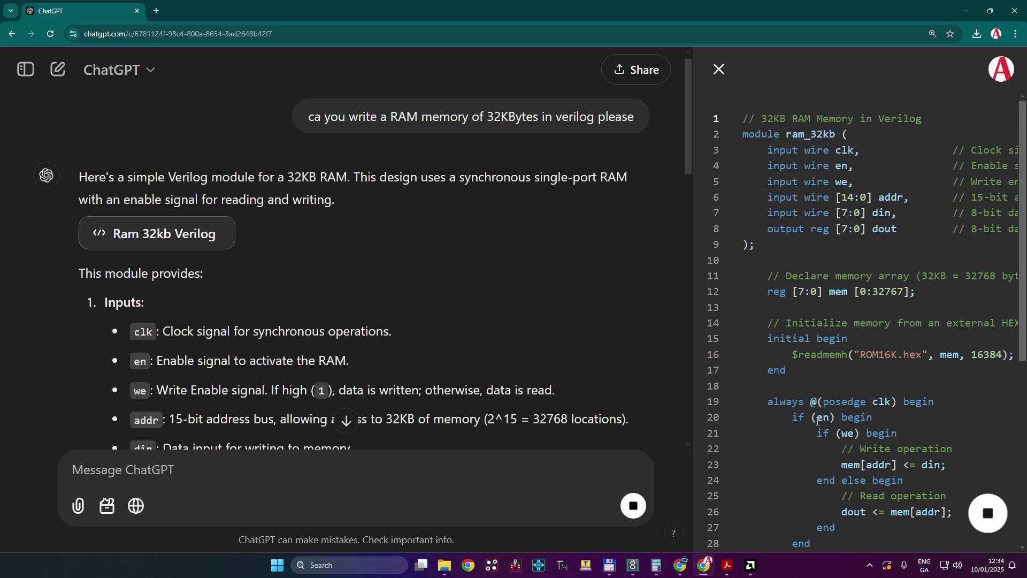
scroll(800, 418, down, 1)
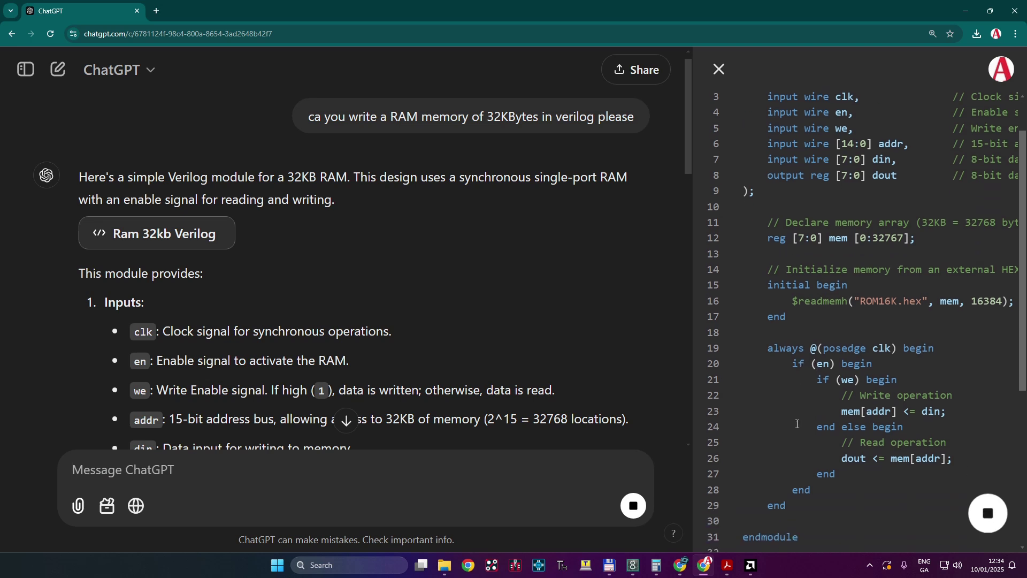
scroll(794, 421, down, 1)
scroll(774, 427, up, 1)
scroll(473, 353, down, 5)
scroll(473, 354, down, 5)
scroll(499, 339, down, 5)
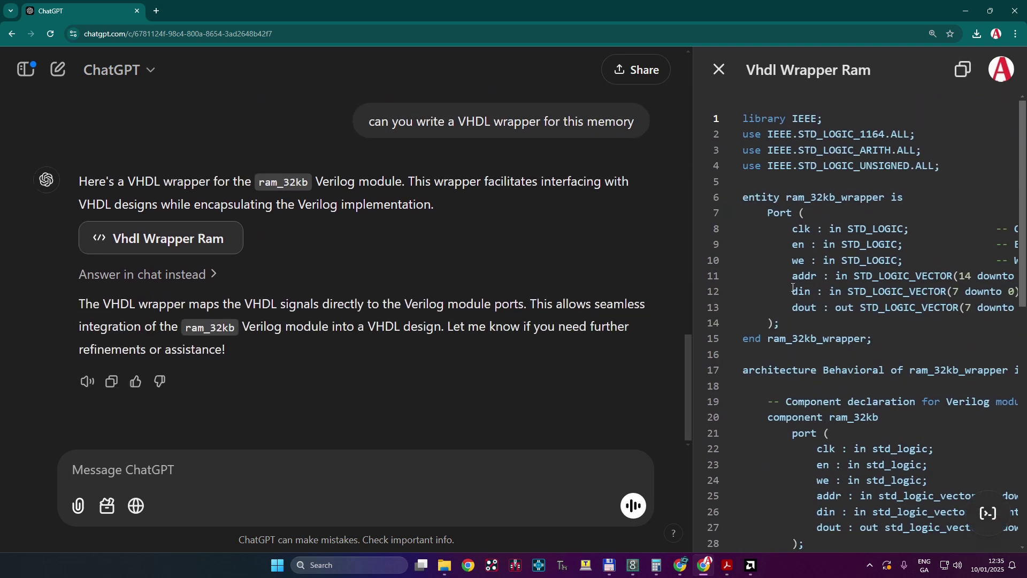
scroll(785, 346, down, 2)
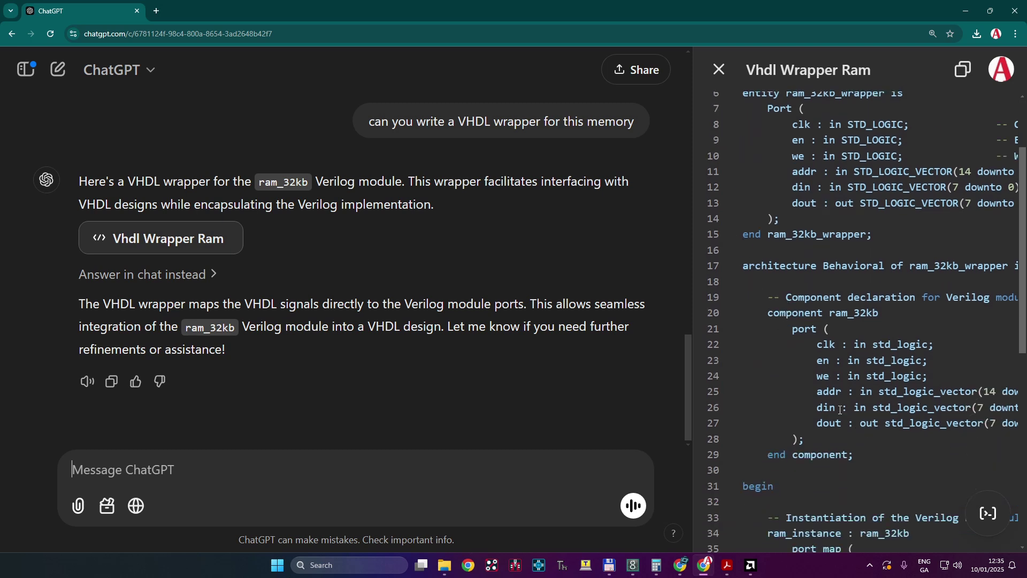
scroll(859, 379, down, 2)
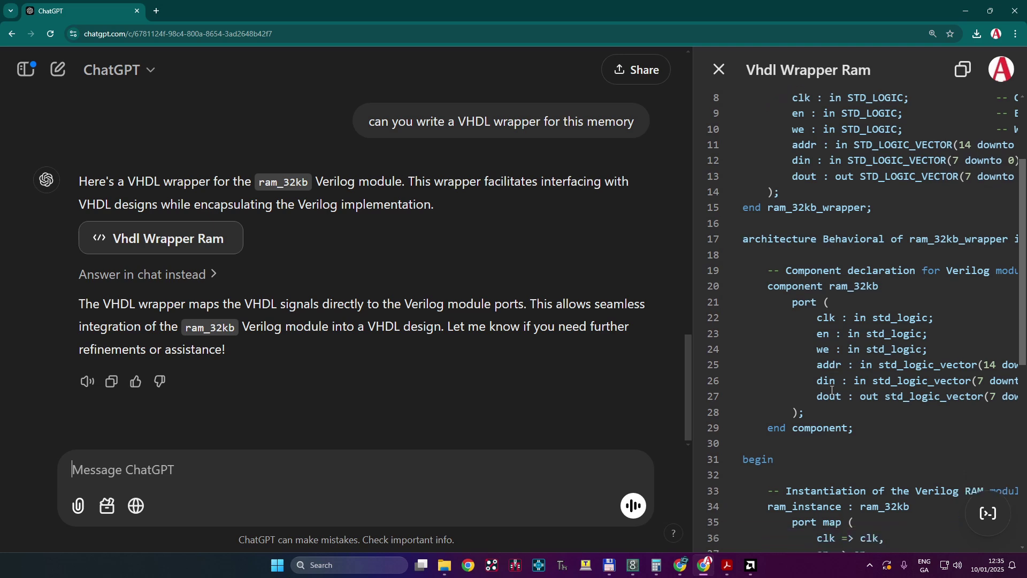
scroll(859, 380, down, 2)
scroll(762, 321, down, 2)
scroll(733, 283, down, 2)
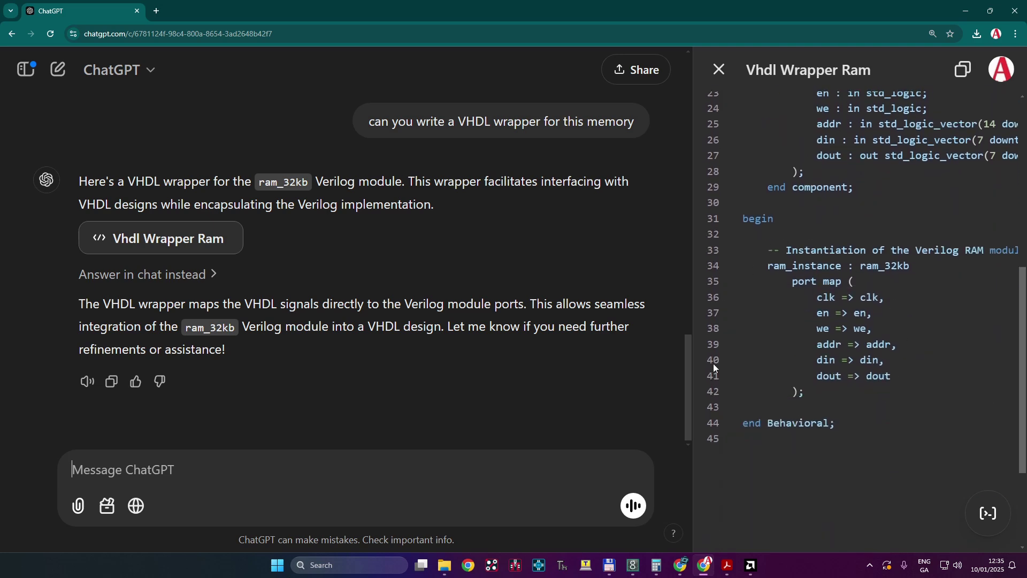
scroll(854, 315, up, 3)
scroll(854, 314, up, 3)
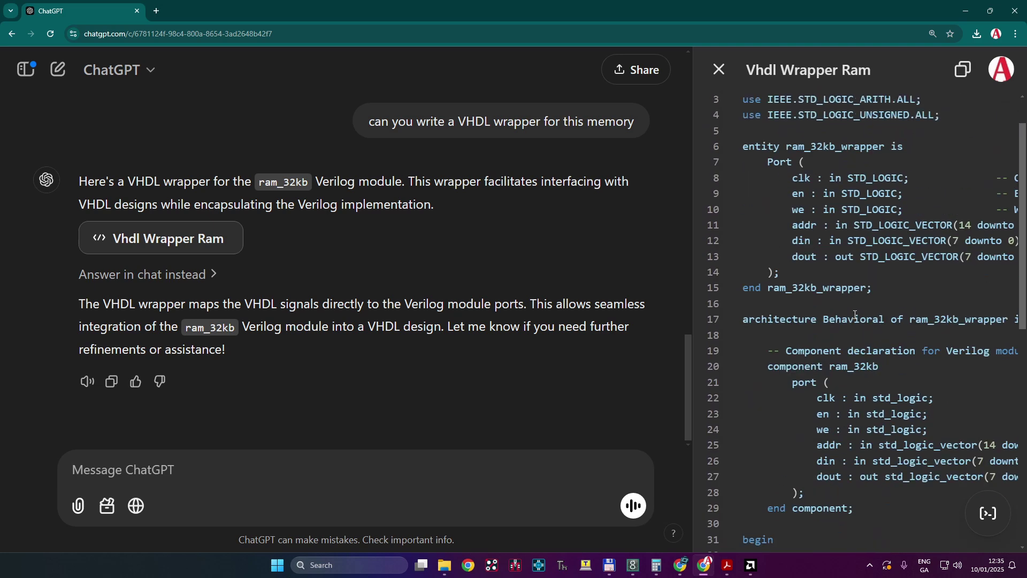
scroll(767, 182, up, 1)
scroll(836, 223, down, 3)
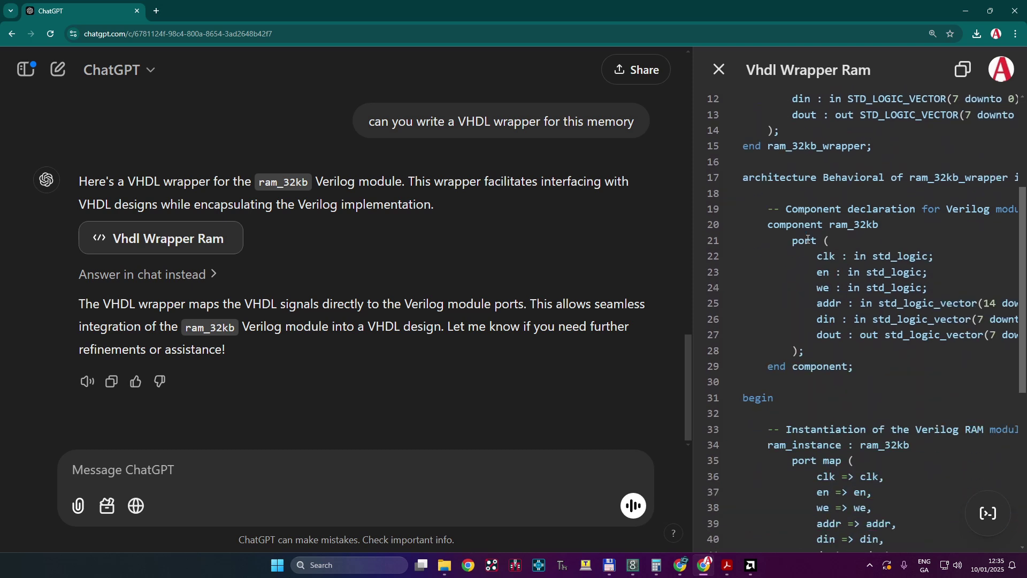
scroll(837, 222, down, 1)
scroll(803, 326, down, 2)
scroll(801, 315, down, 1)
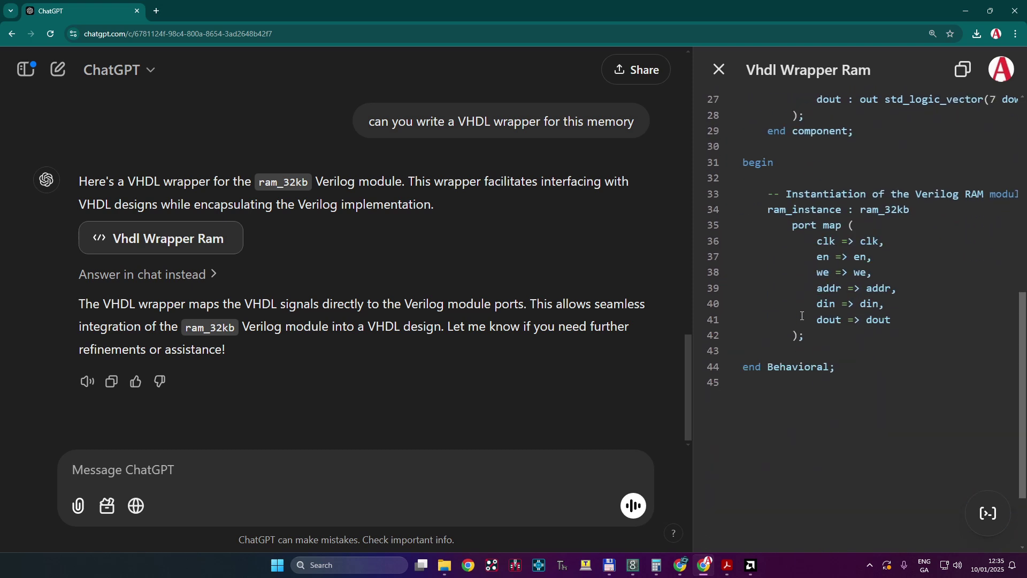
click(750, 565)
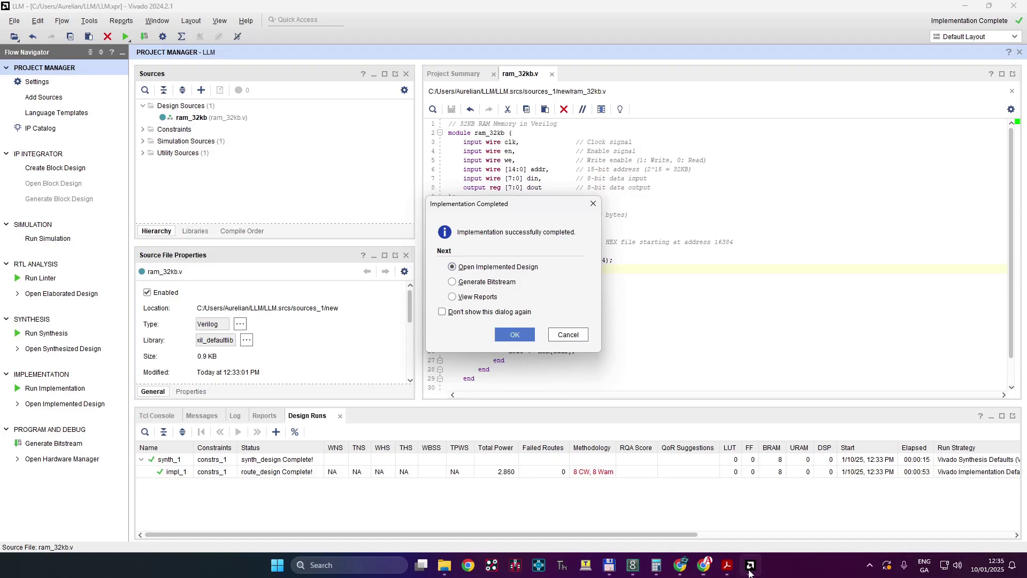
- Dismiss the Implementation Completed notice and open the implemented design
click(568, 334)
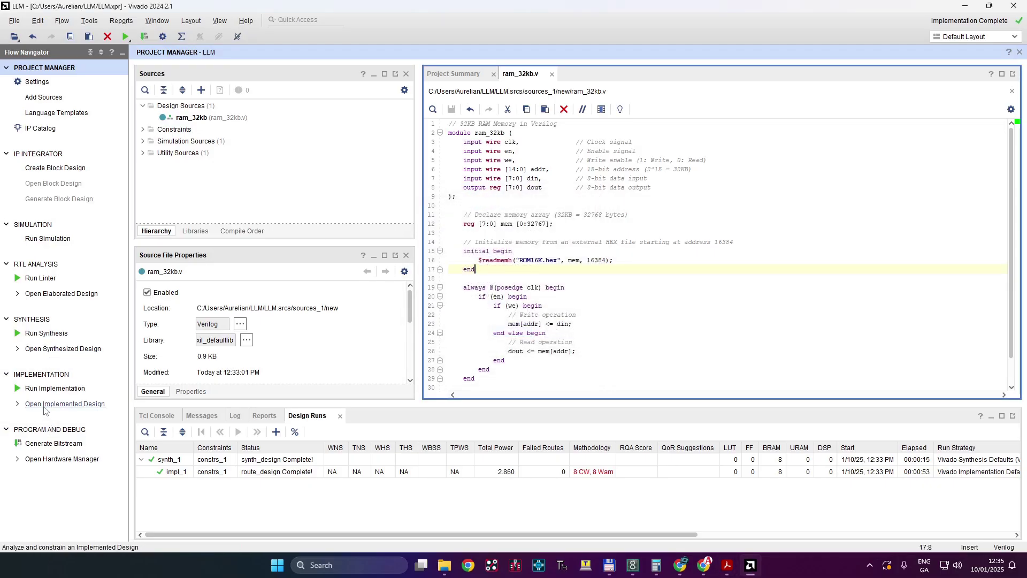
click(65, 403)
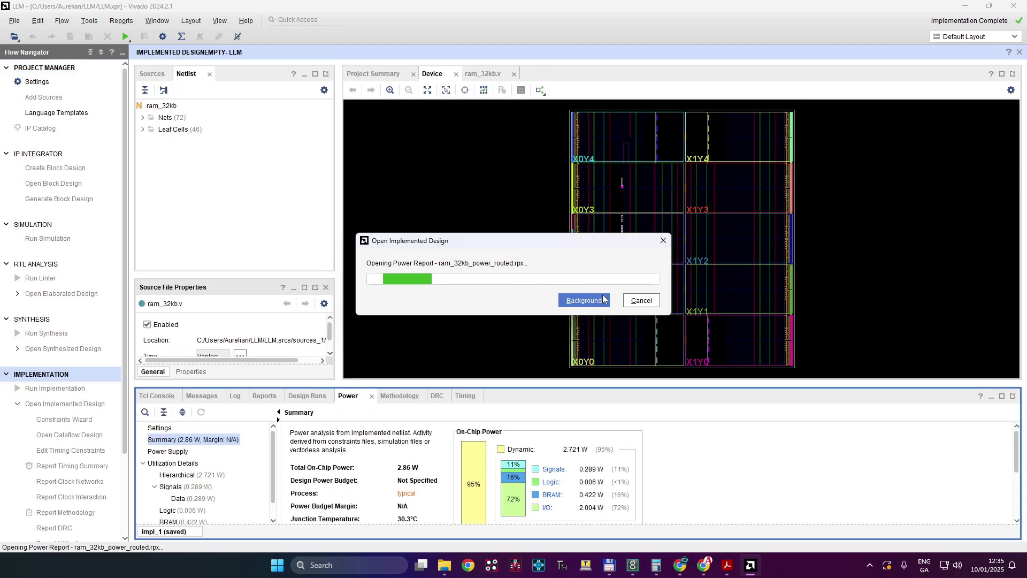
- Dismiss the methodology violations, show device routing, and close the implemented design
click(632, 302)
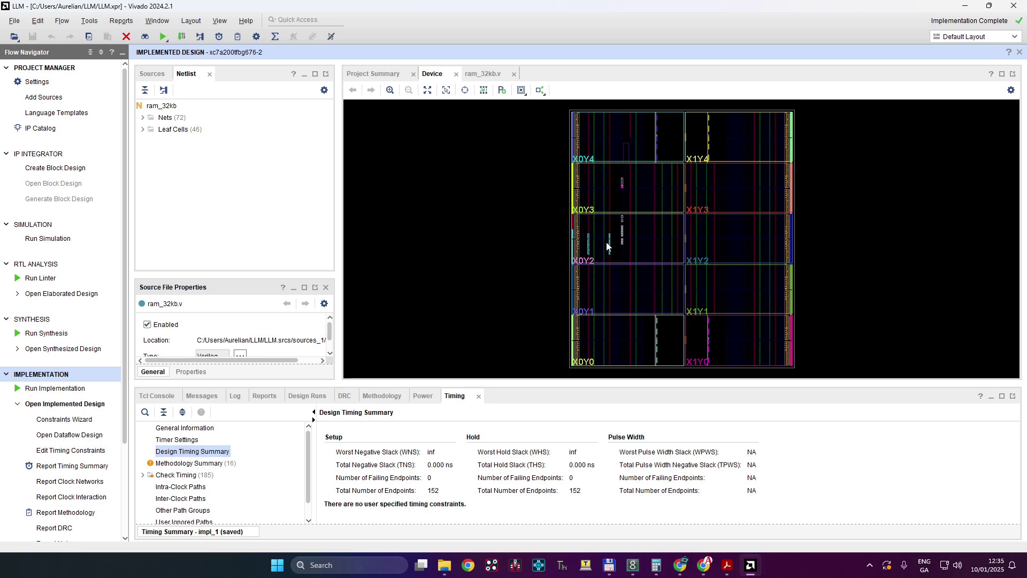
scroll(607, 243, up, 1)
scroll(607, 243, up, 1)
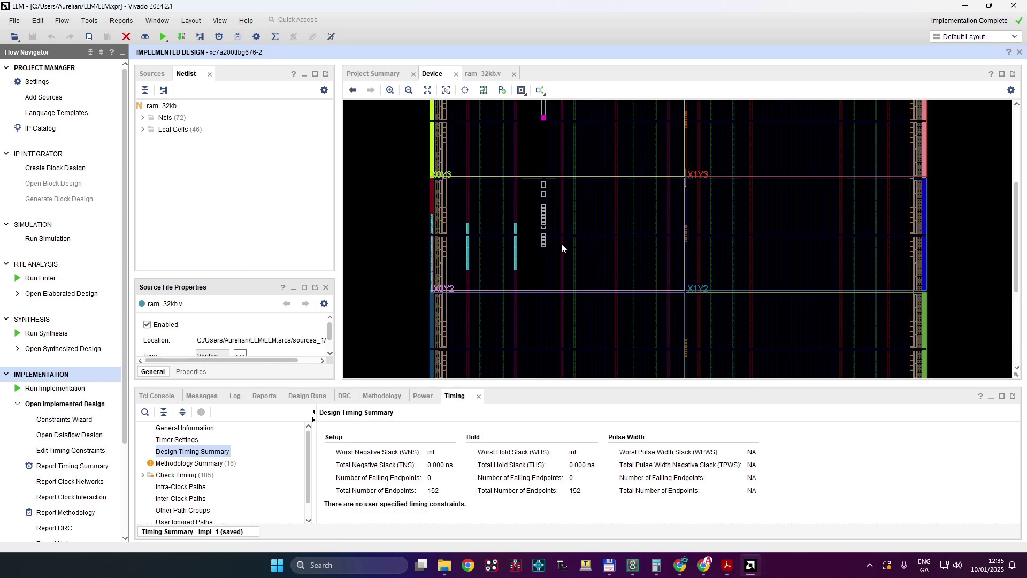
scroll(504, 239, up, 1)
scroll(505, 239, up, 1)
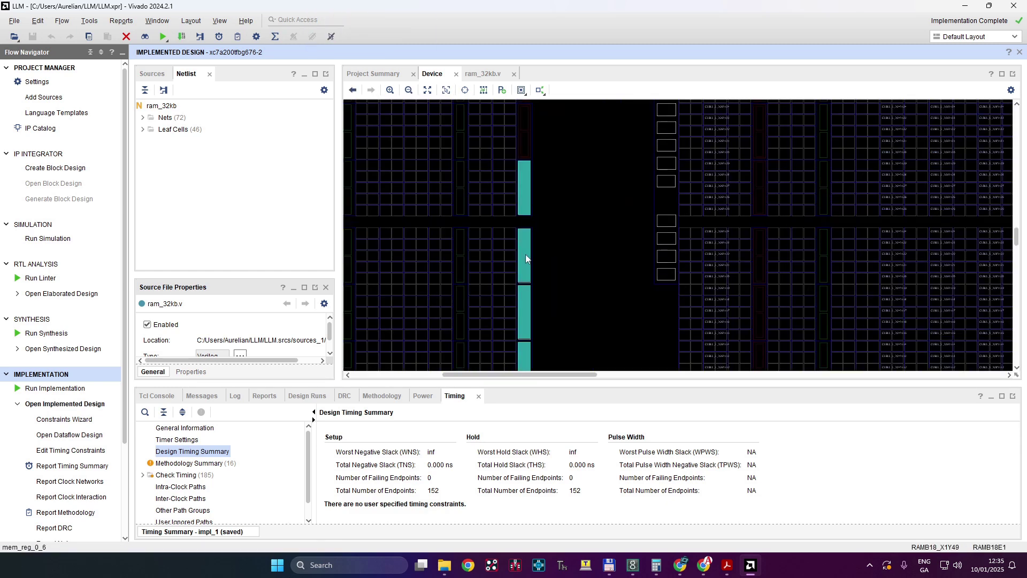
scroll(573, 305, down, 1)
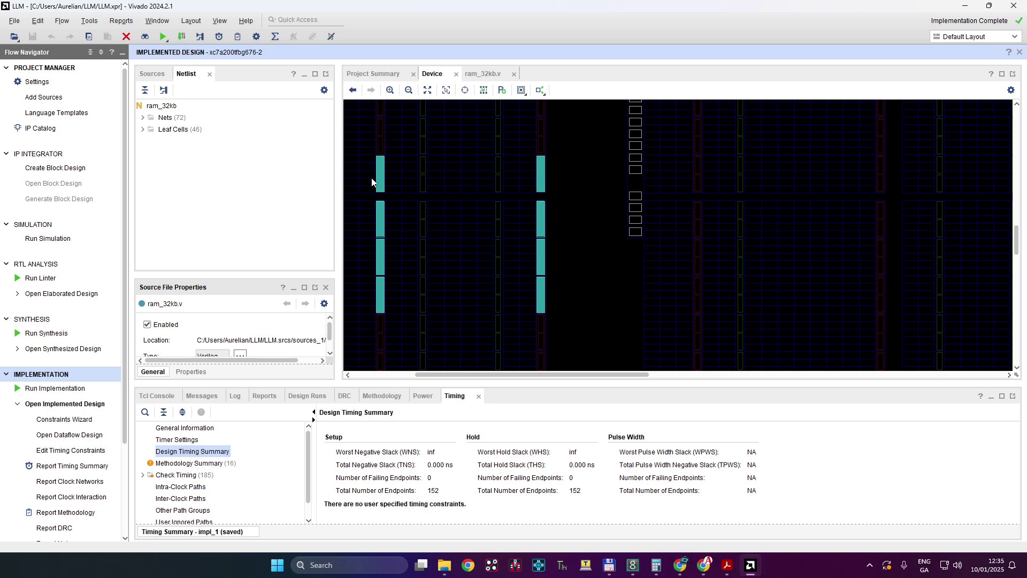
click(483, 90)
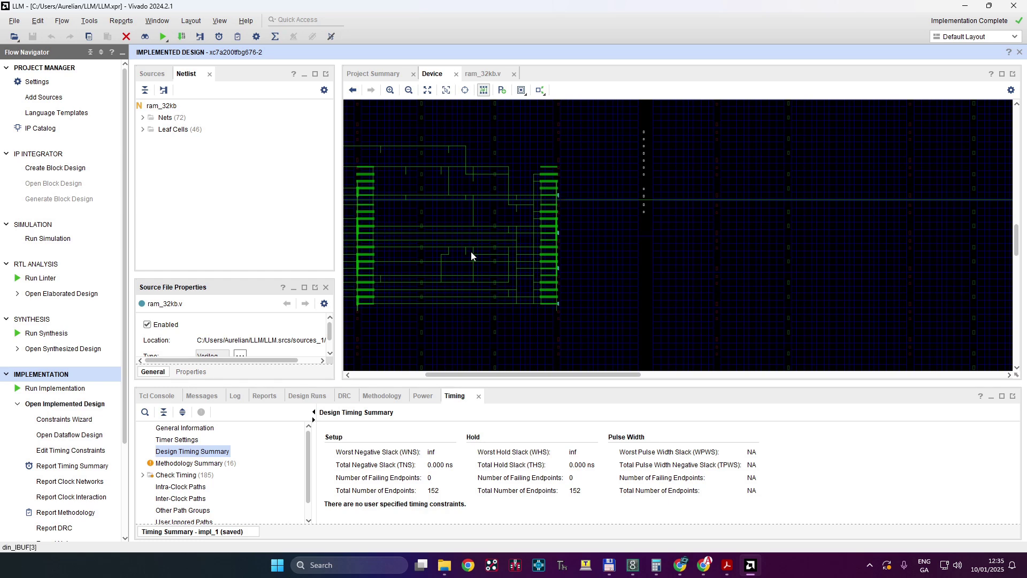
scroll(471, 251, right, 5)
scroll(471, 251, down, 5)
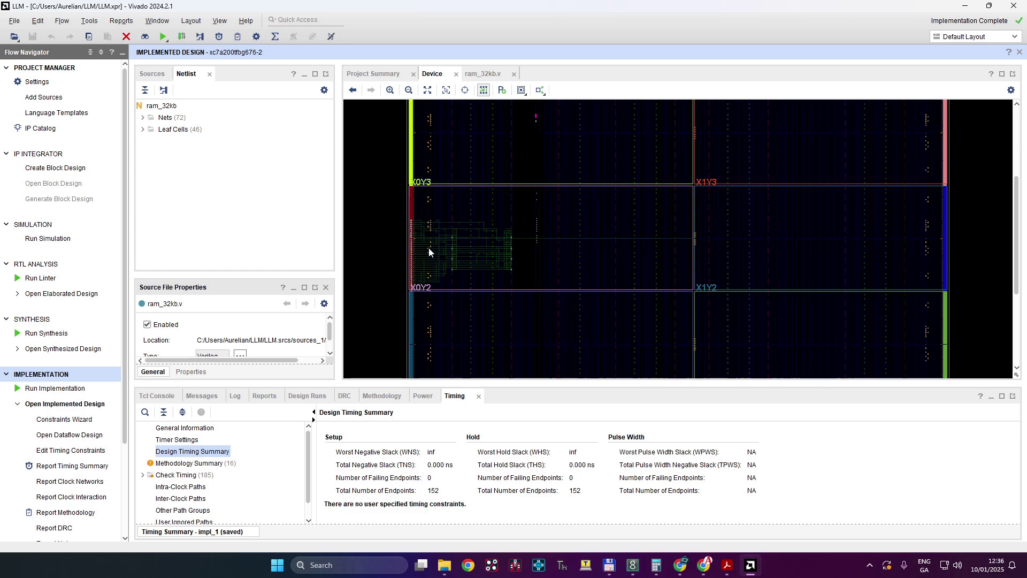
scroll(428, 247, up, 3)
scroll(441, 249, down, 3)
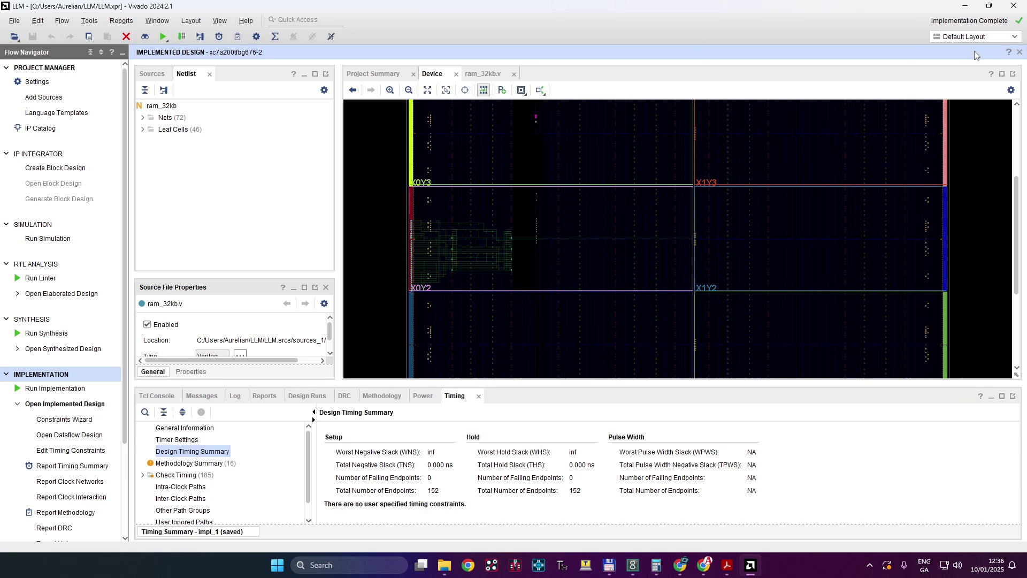
click(1018, 53)
- Confirm closing the implemented design and copy ChatGPT's VHDL wrapper code into the clipboard
click(501, 303)
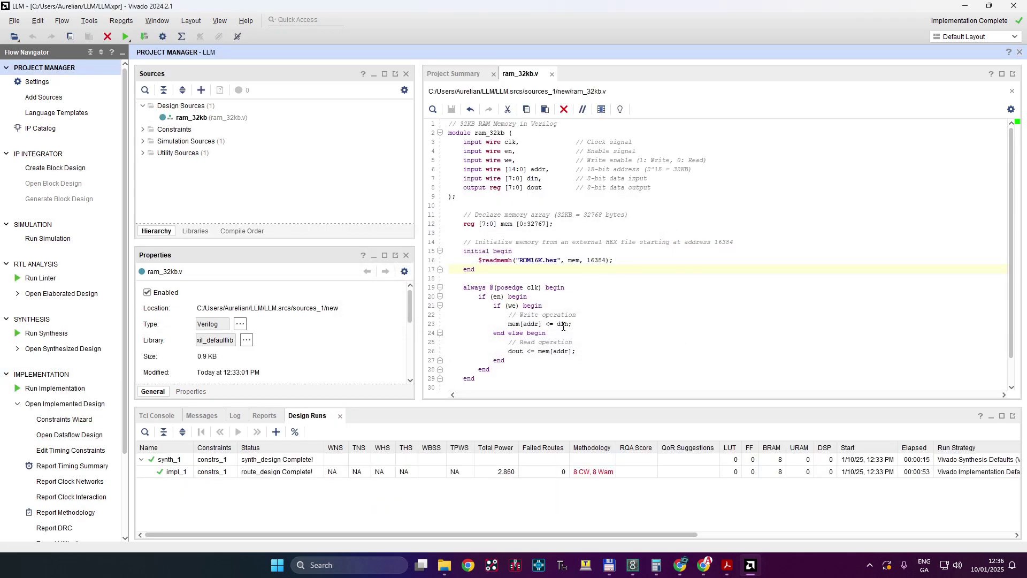
click(704, 565)
scroll(782, 345, up, 8)
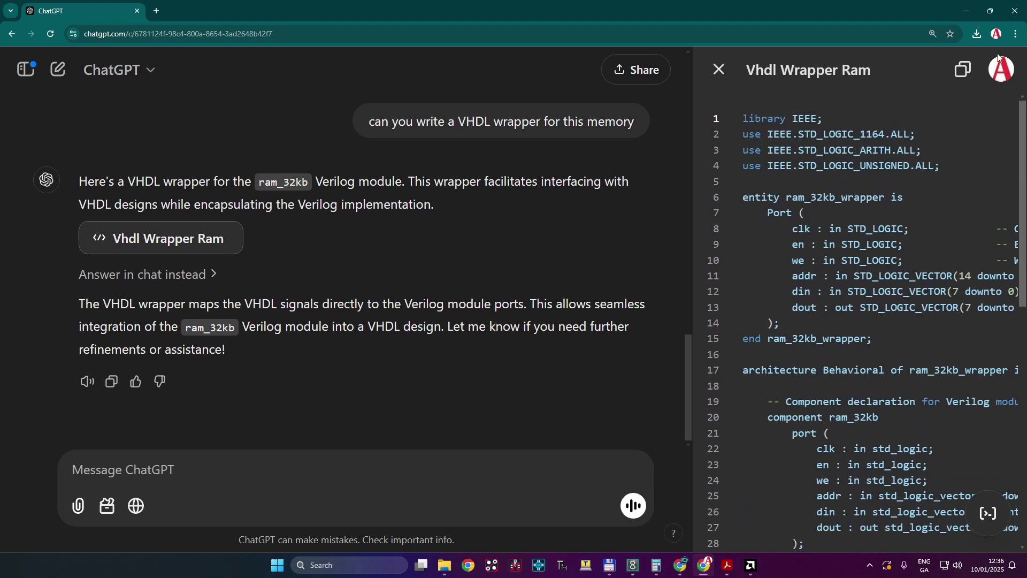
click(962, 70)
click(751, 567)
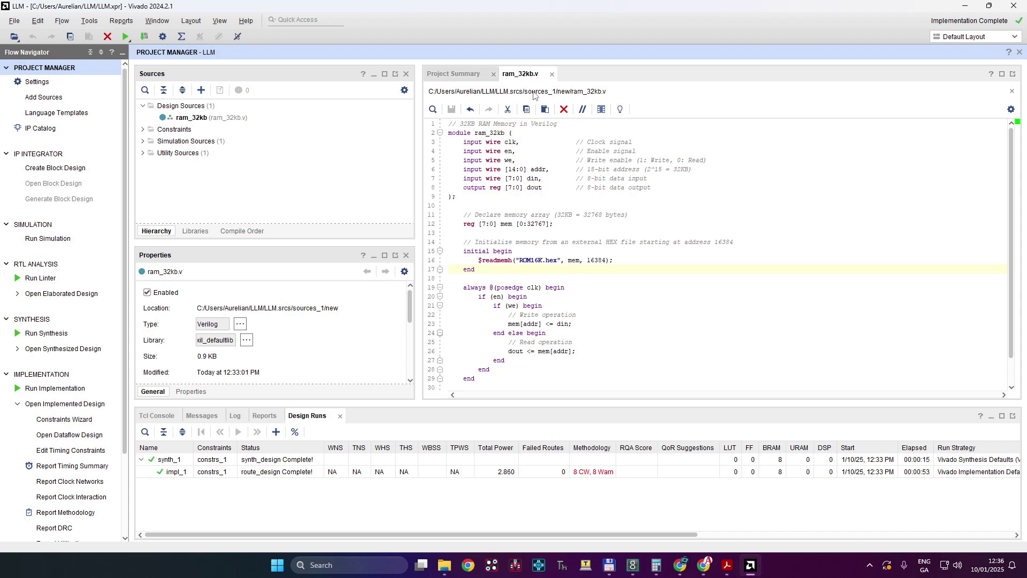
- Add a new VHDL design source file named ram_32kb_wrapper.vhd to the project
click(202, 90)
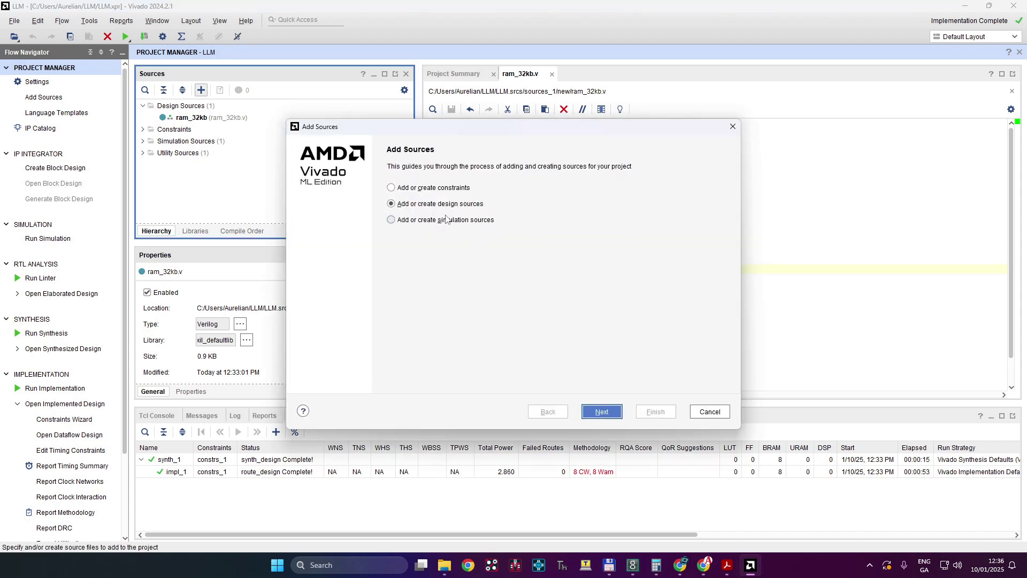
click(602, 412)
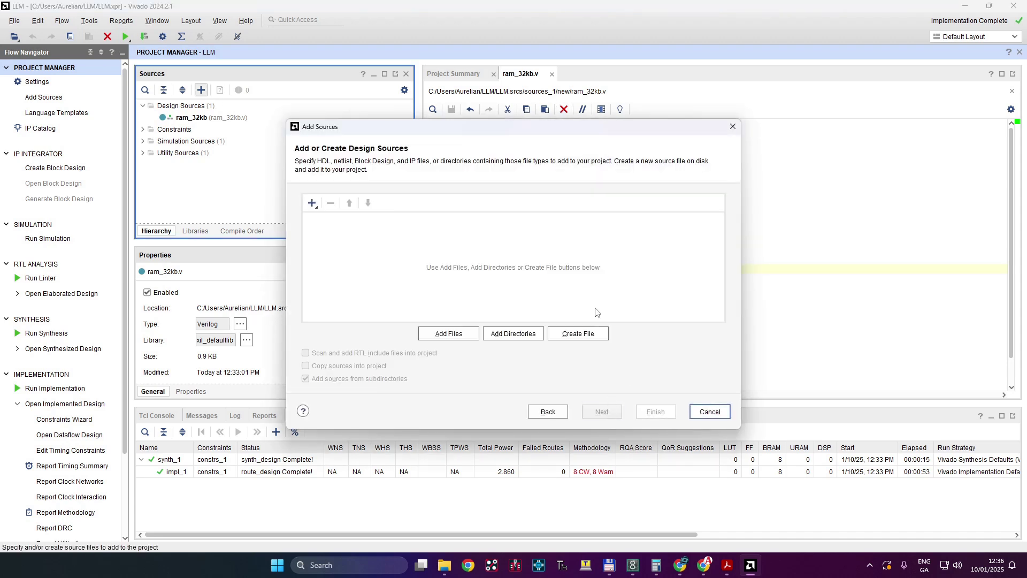
click(574, 335)
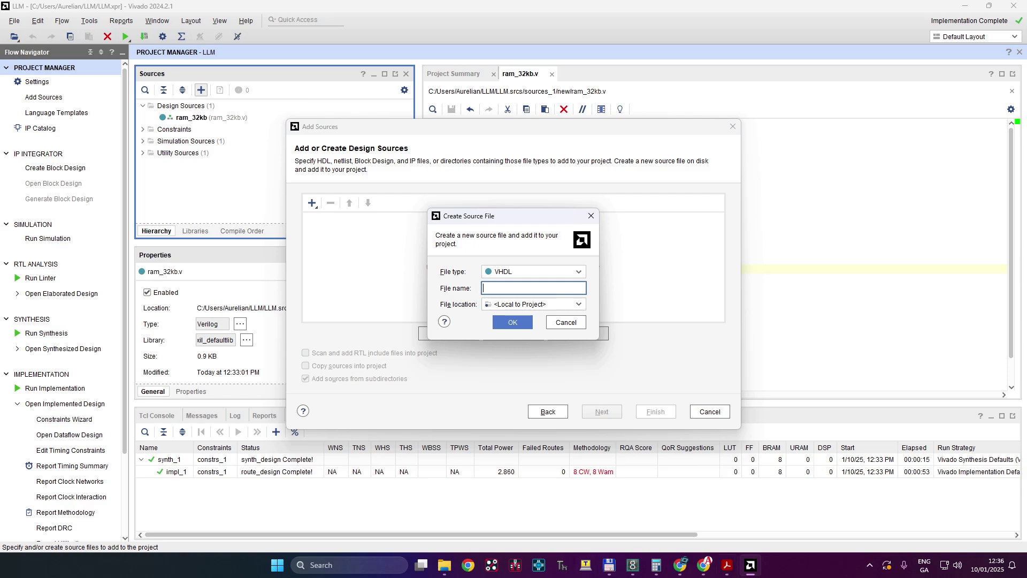
click(713, 566)
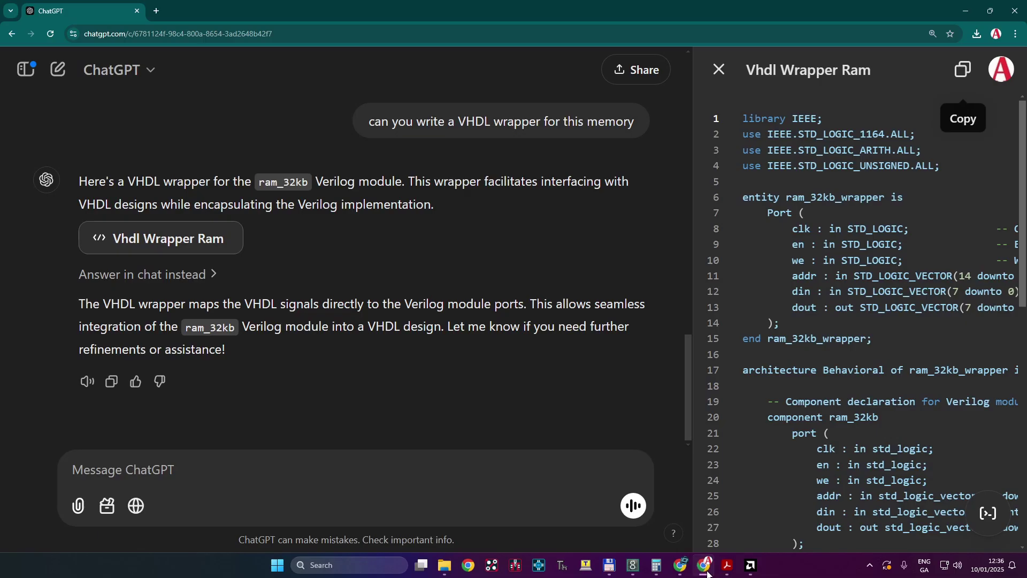
click(750, 565)
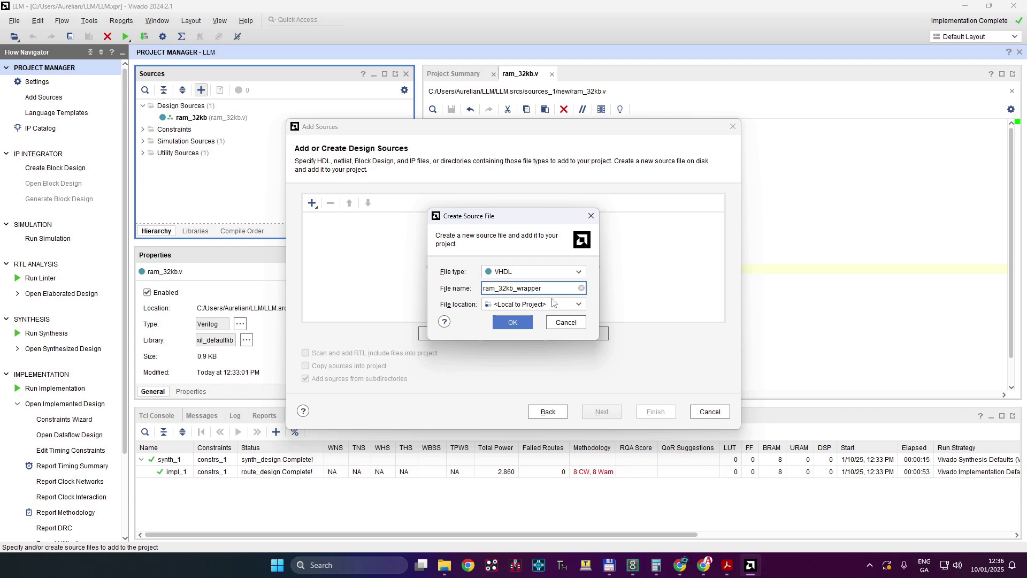
click(512, 321)
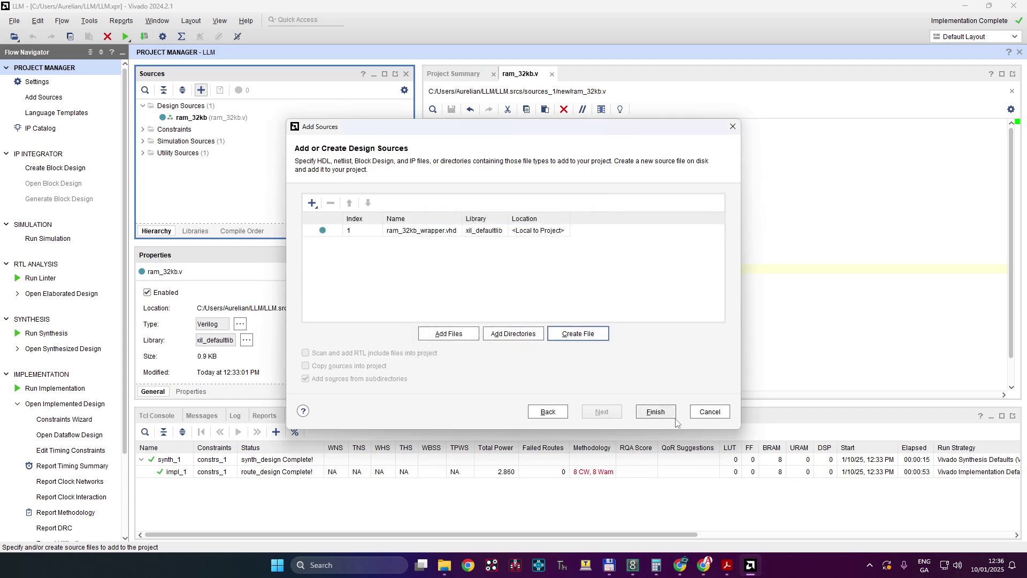
click(656, 412)
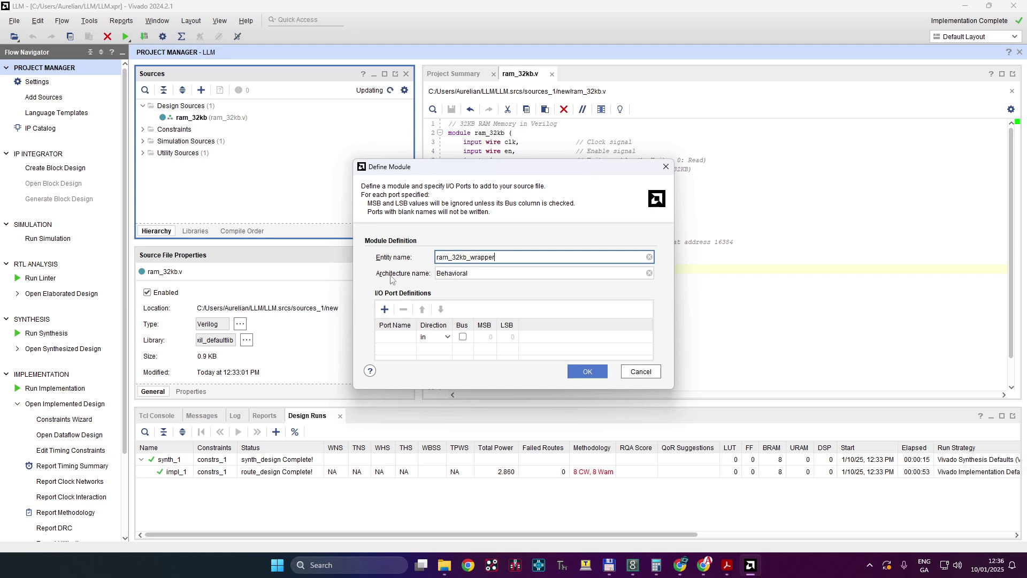
- Accept the ram_32kb_wrapper module definition without ports and open the file
click(586, 372)
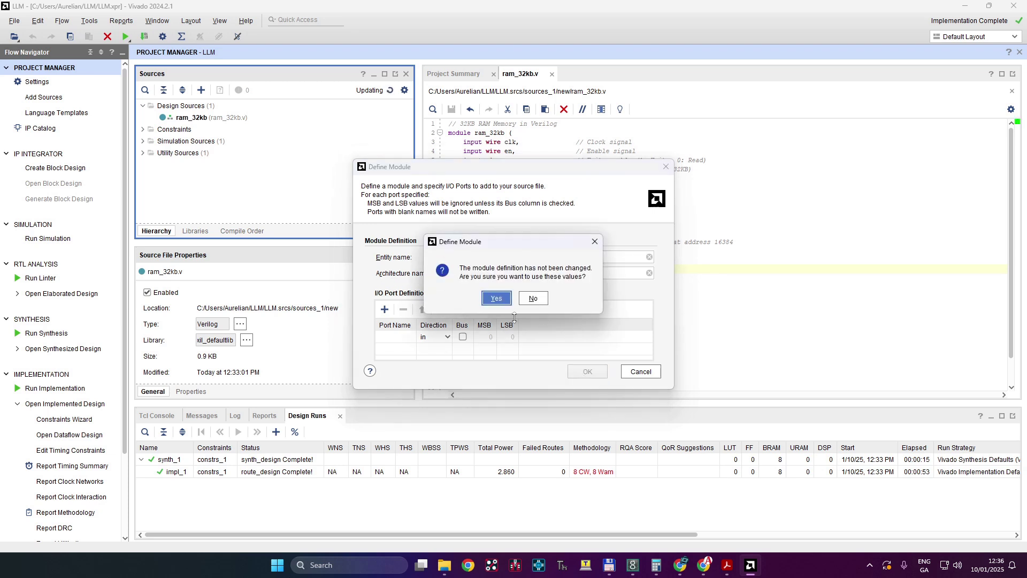
click(496, 300)
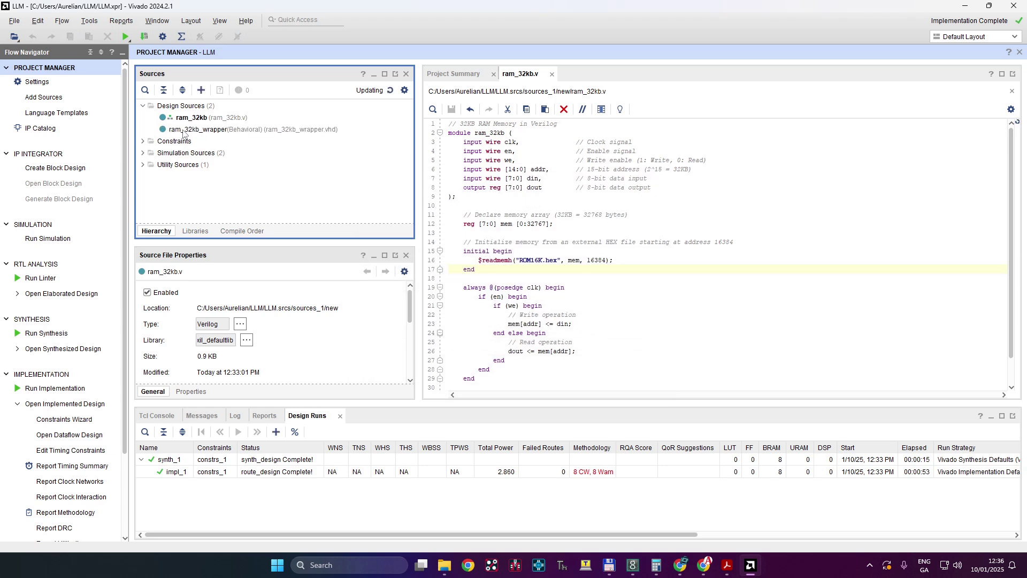
double_click(198, 129)
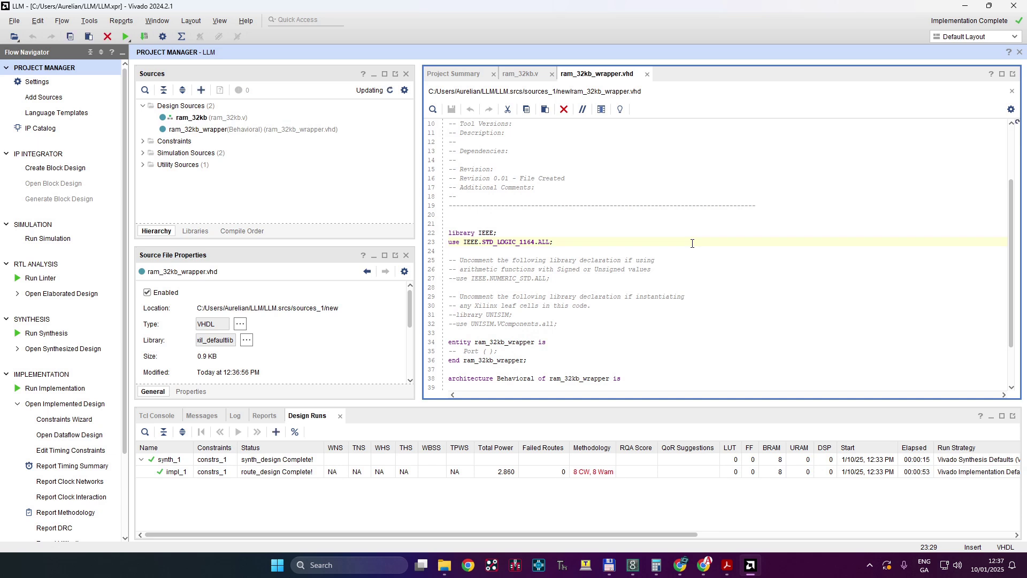
- Replace the wrapper file's contents with the ChatGPT VHDL code and save it
key(ctrl+a)
key(Delete)
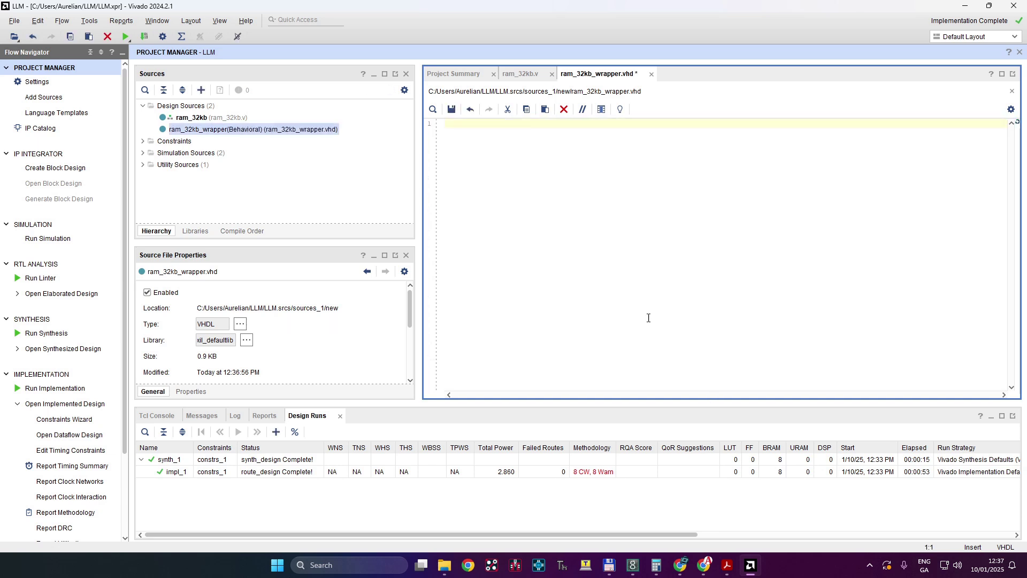
key(ctrl+v)
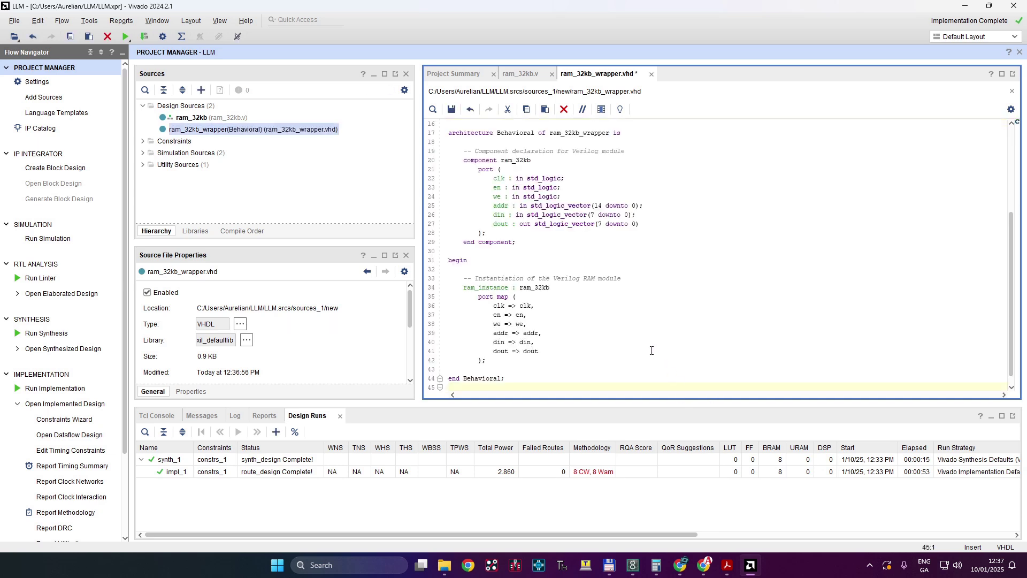
scroll(639, 343, up, 5)
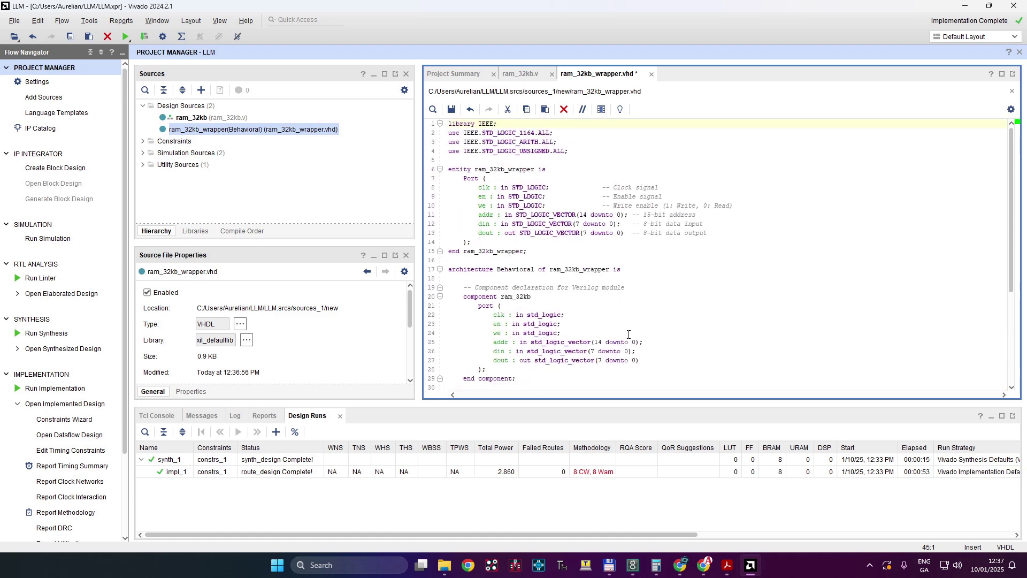
scroll(629, 332, down, 5)
scroll(628, 332, up, 3)
scroll(628, 333, up, 2)
scroll(629, 332, down, 3)
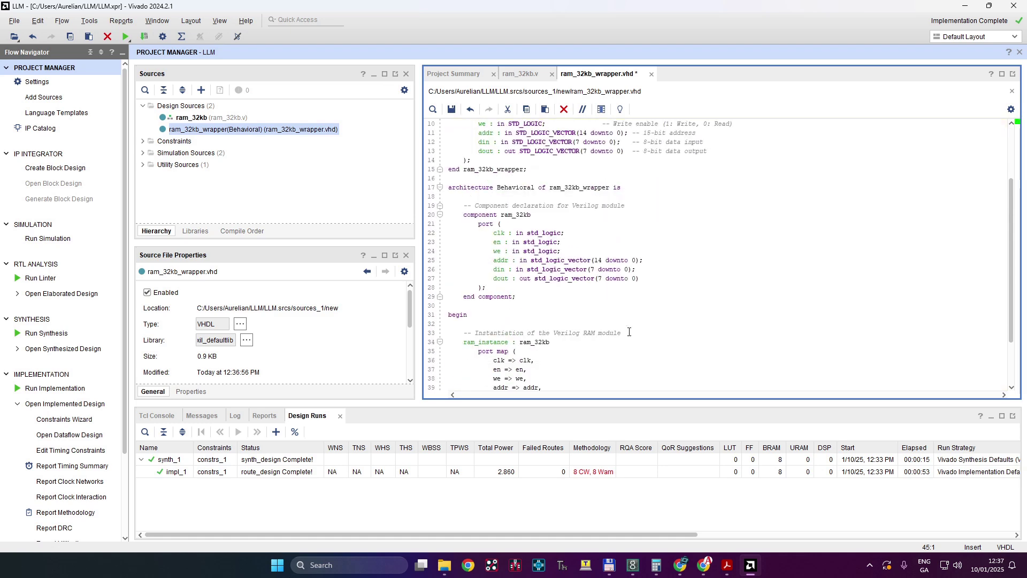
scroll(628, 332, down, 3)
click(451, 109)
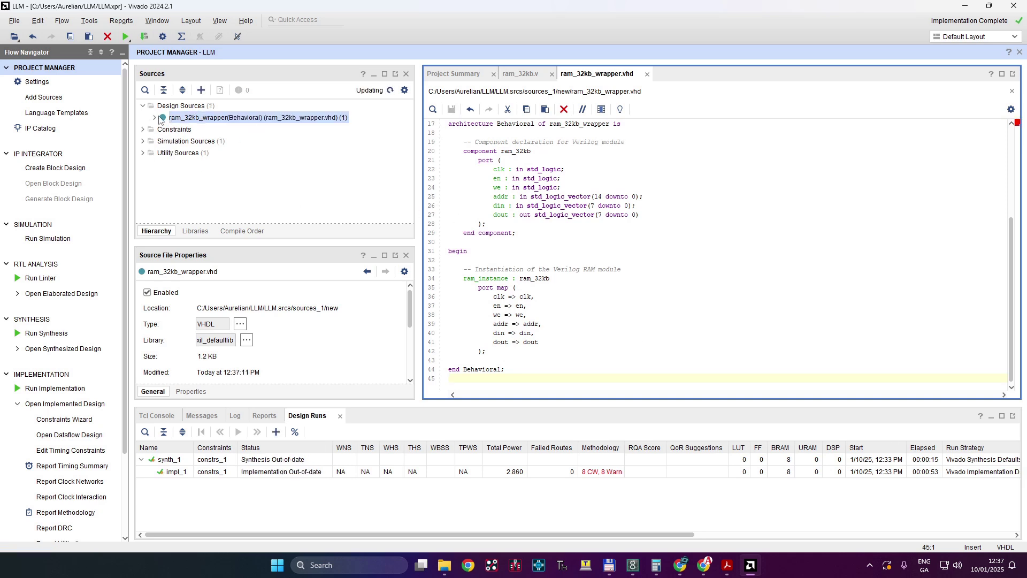
click(155, 118)
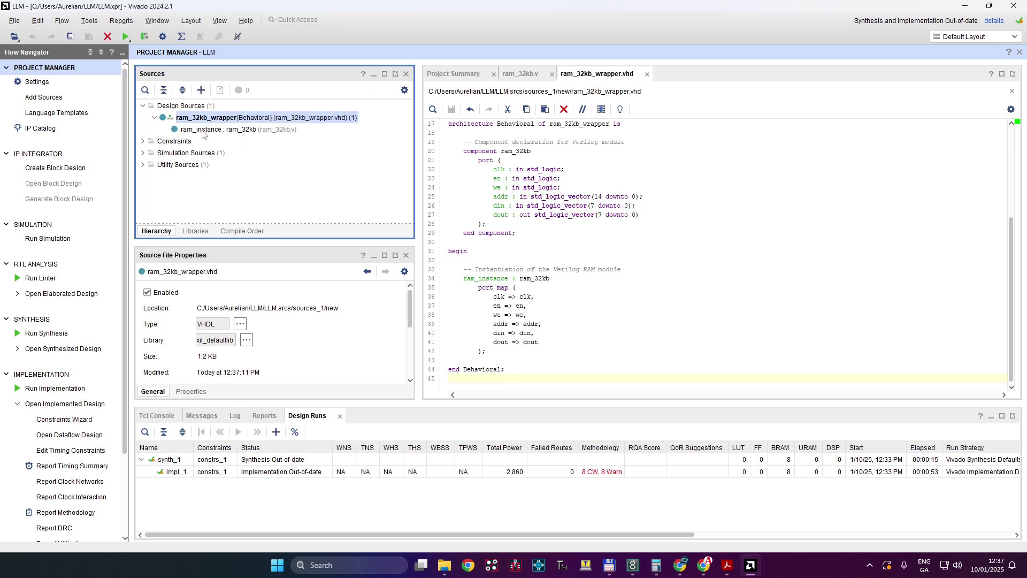
- Launch synthesis with ram_32kb_wrapper selected as the top module
click(213, 118)
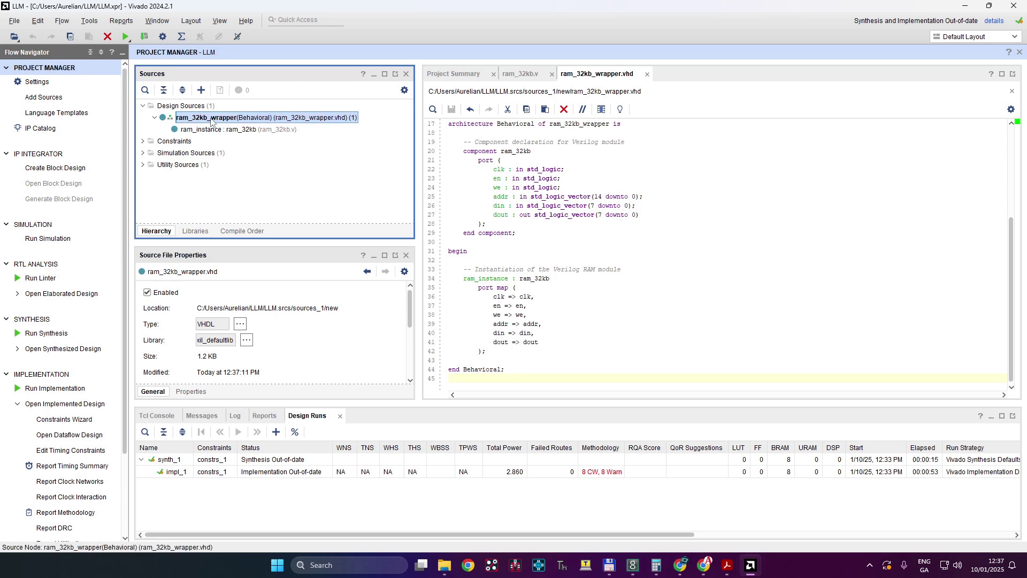
click(126, 36)
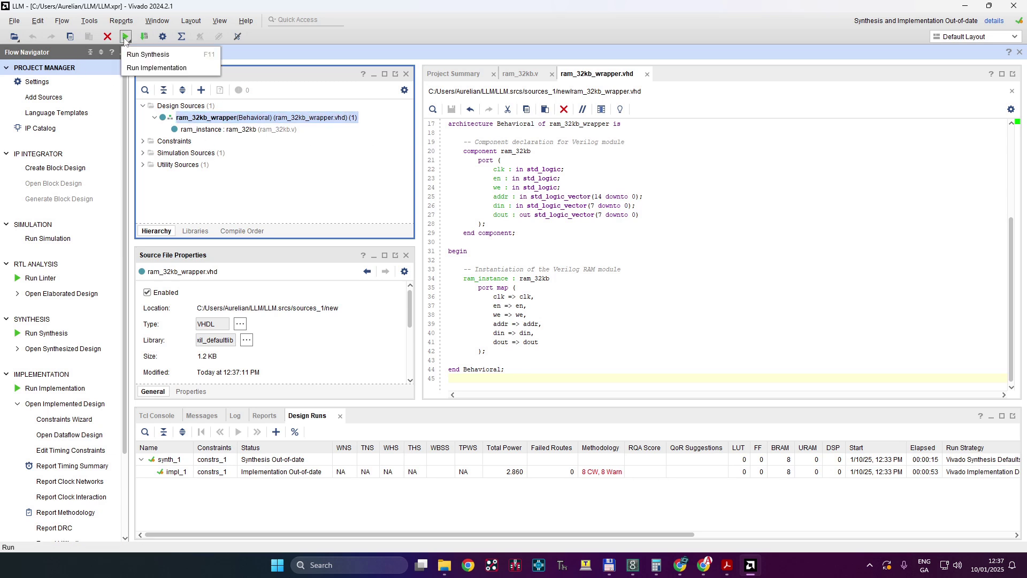
click(160, 49)
click(573, 304)
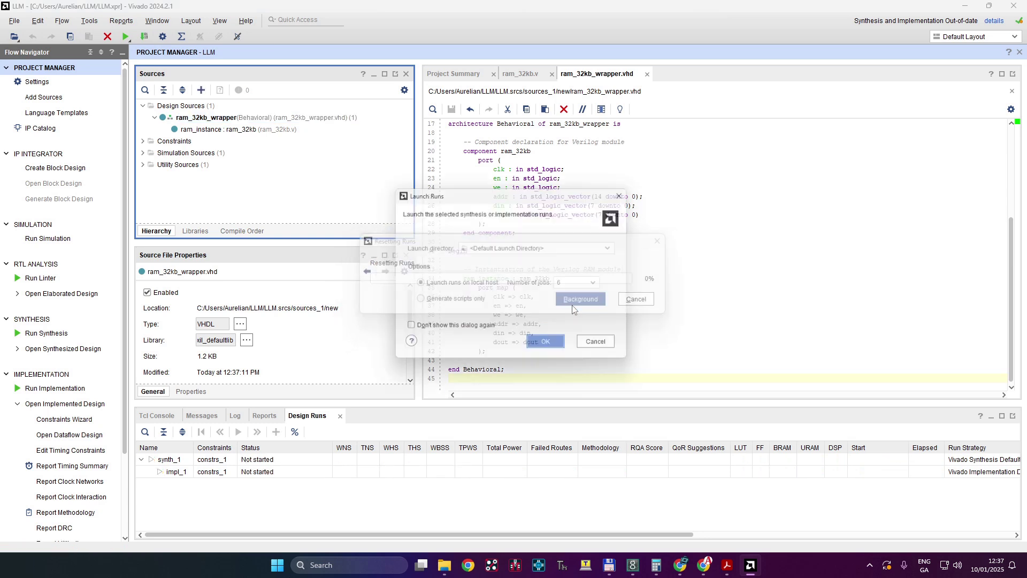
click(550, 345)
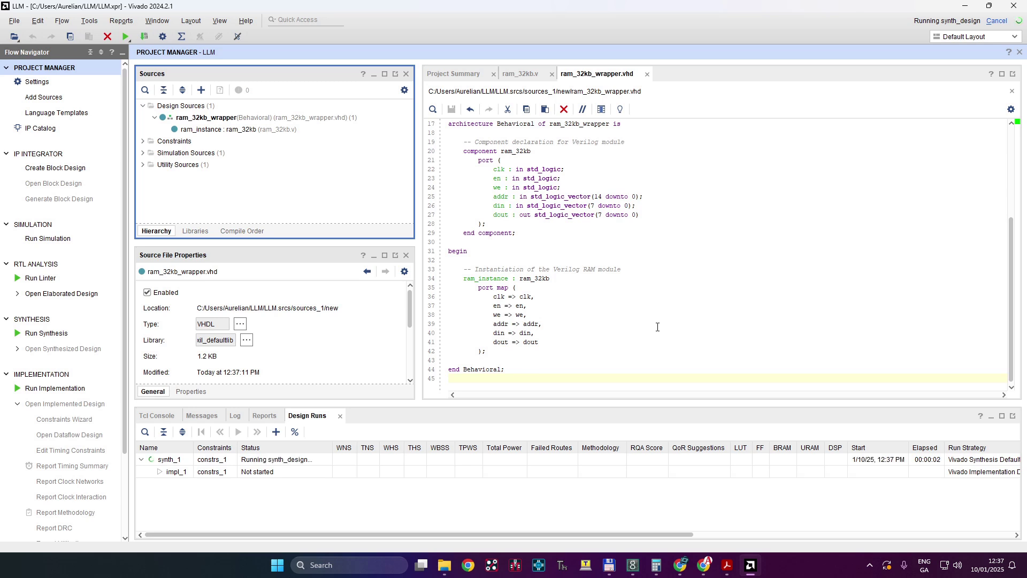
- After synthesis completes, launch the implementation run
click(547, 349)
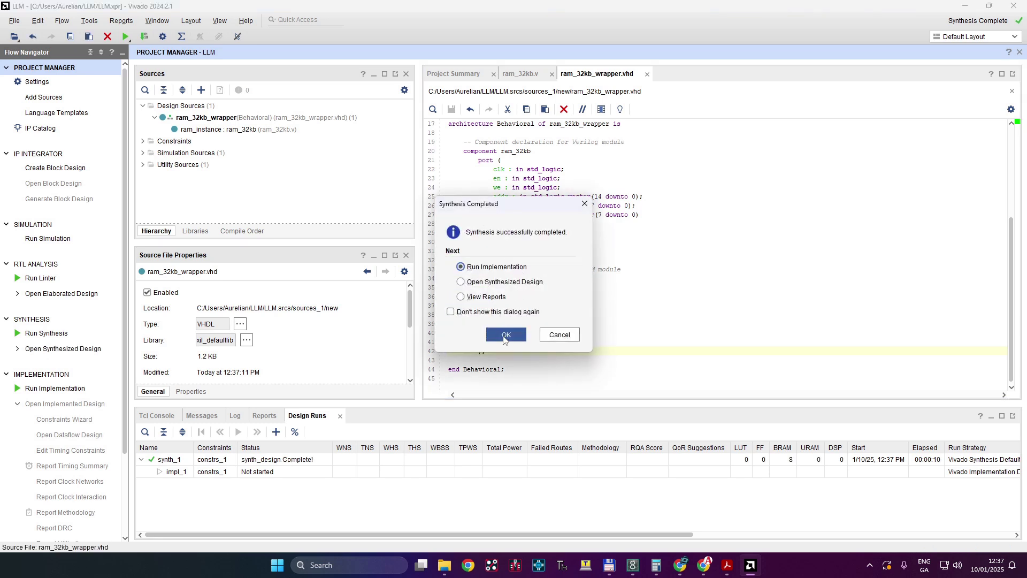
click(505, 333)
click(550, 344)
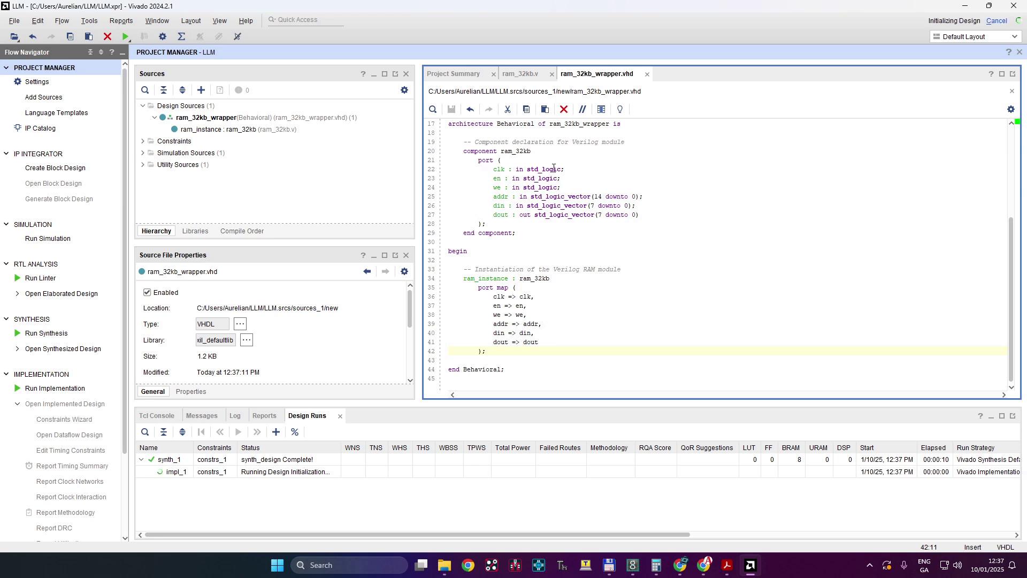
- Review the $readmemh ROM16K.hex initialization block in ram_32kb.v, then dismiss Implementation Completed
click(519, 73)
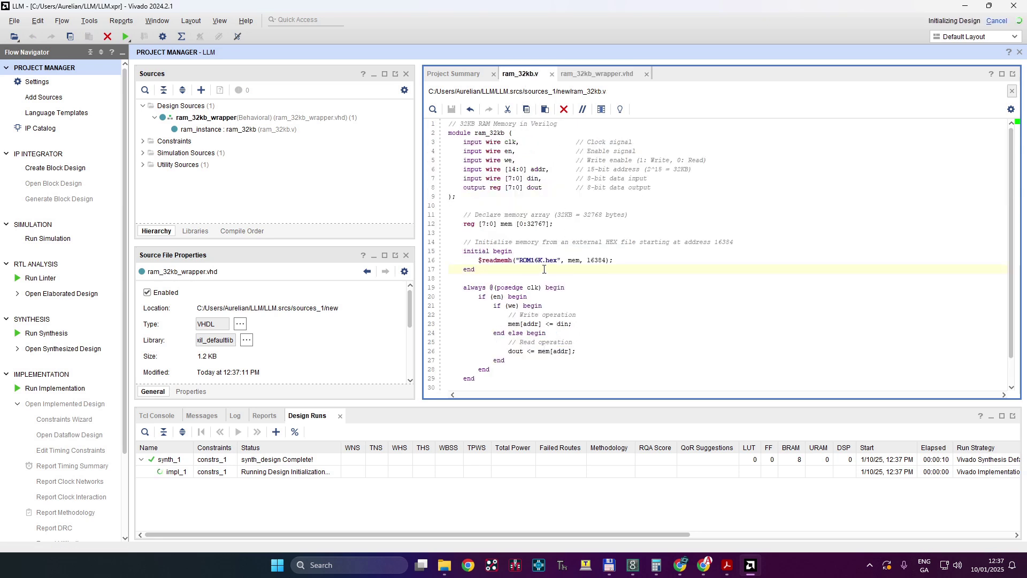
drag(520, 261, 584, 261)
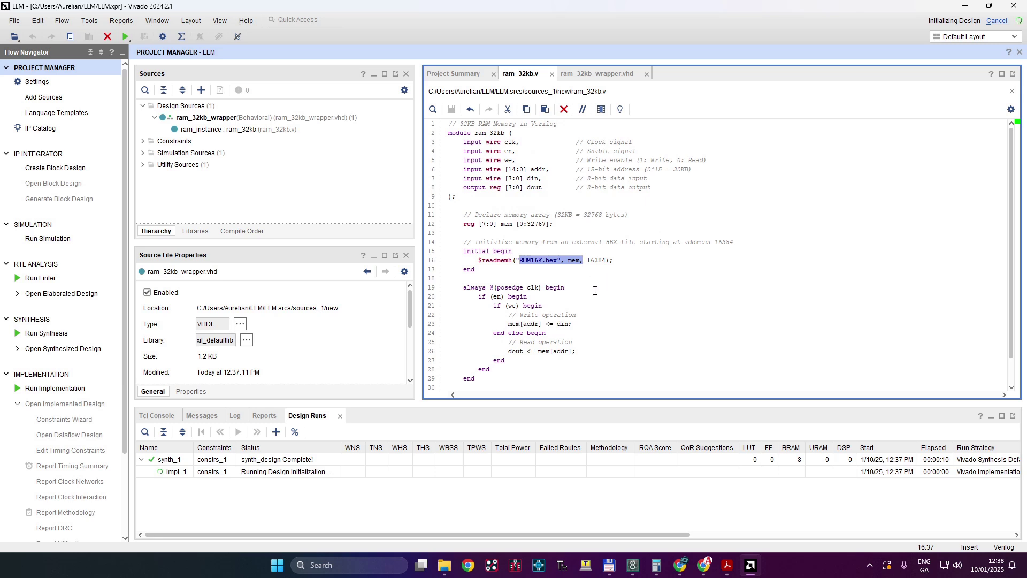
click(555, 273)
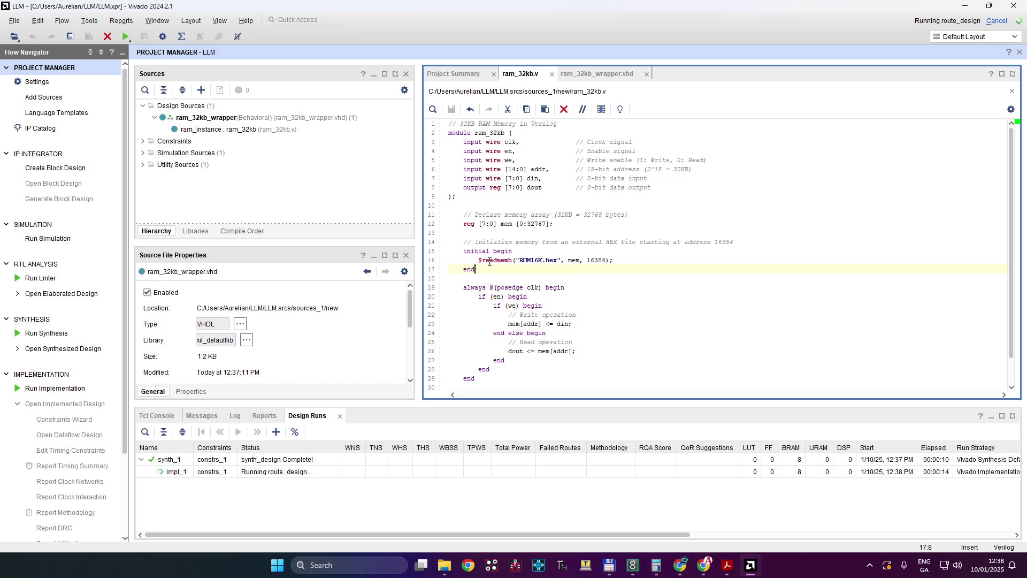
drag(464, 251, 487, 270)
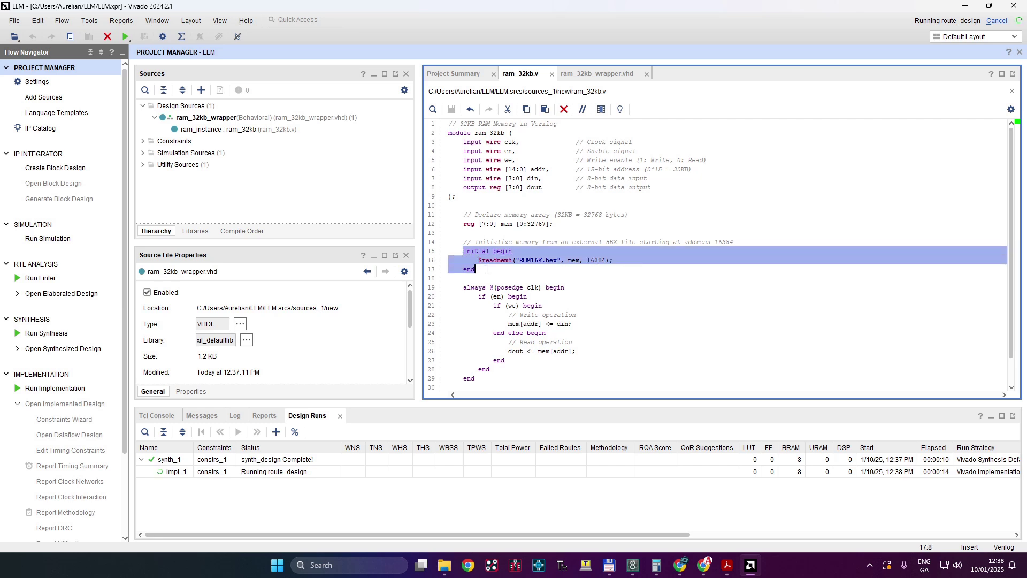
click(486, 268)
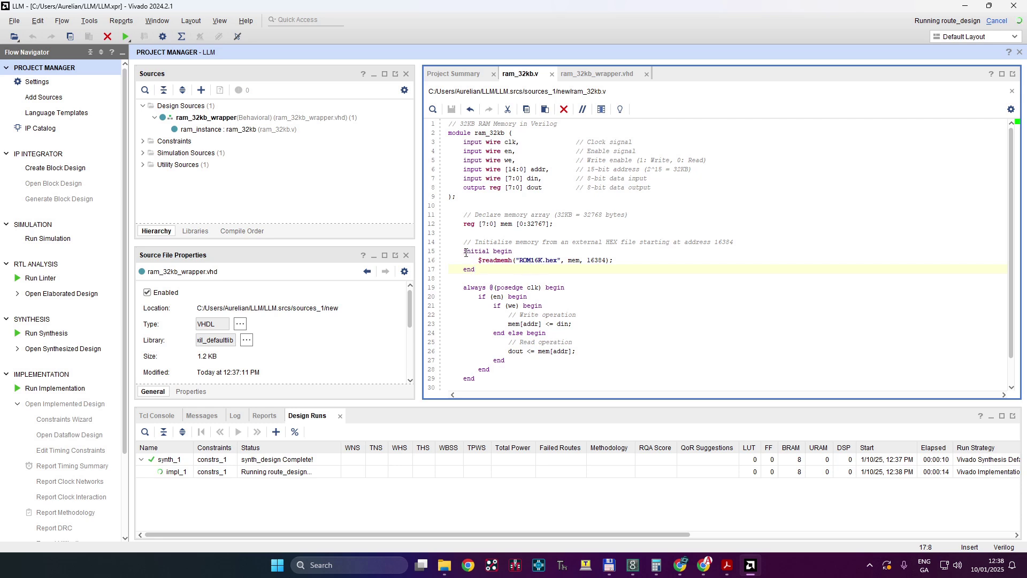
drag(464, 250, 492, 269)
click(492, 269)
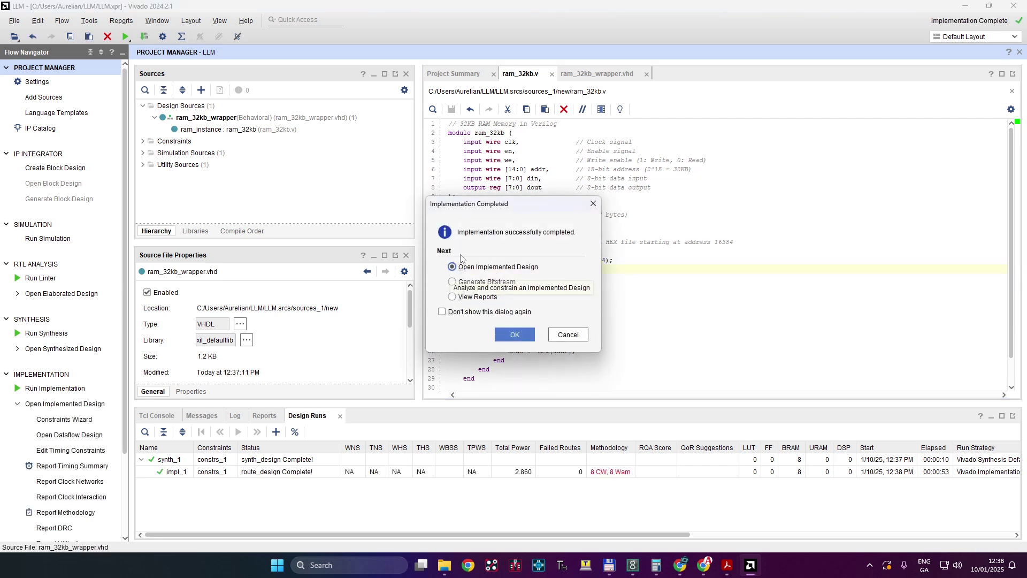
click(568, 334)
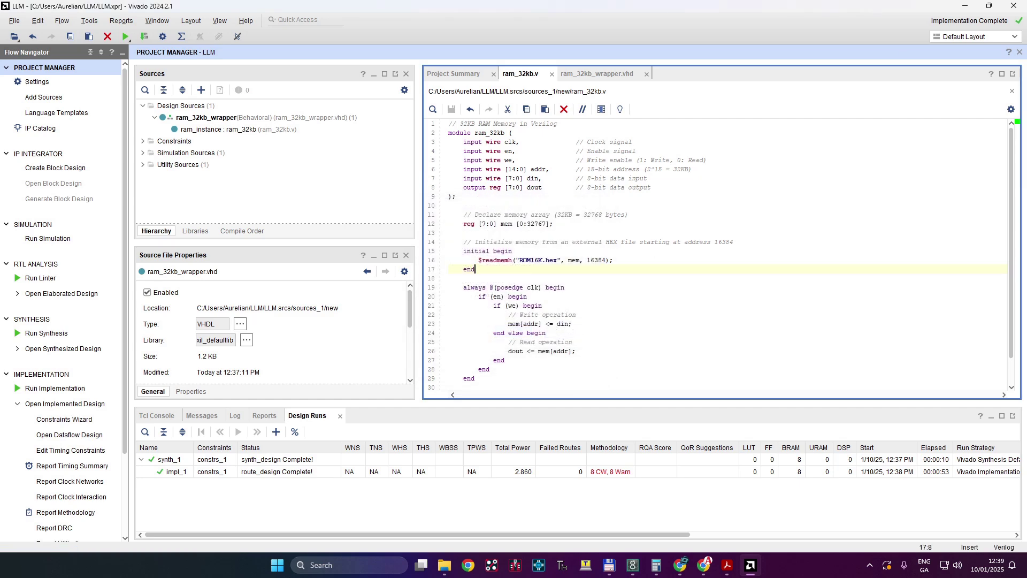
click(703, 564)
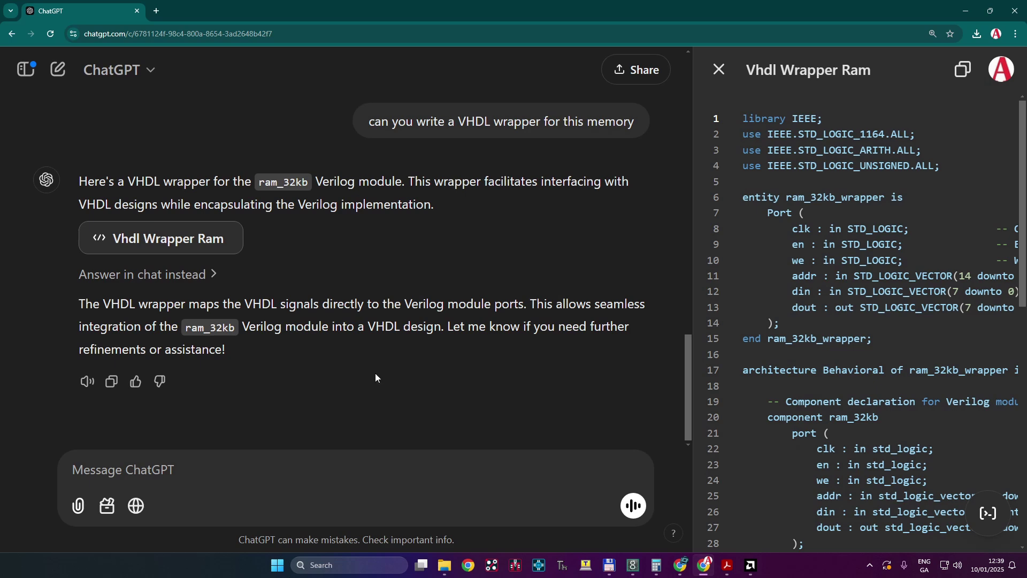
scroll(857, 366, down, 5)
scroll(857, 366, down, 5)
scroll(857, 366, up, 3)
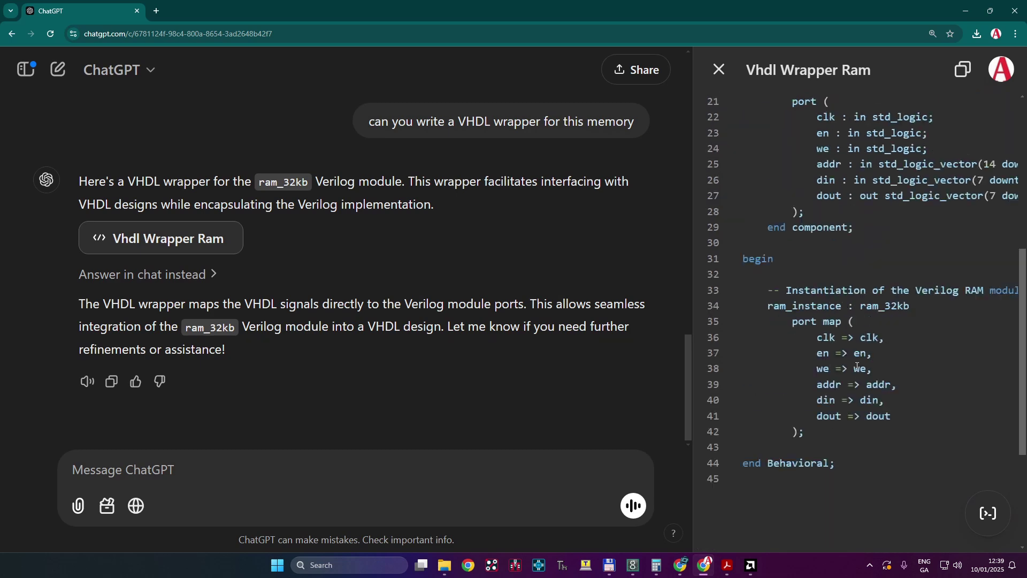
scroll(857, 366, up, 1)
mouse_move(689, 391)
mouse_down()
mouse_move(687, 216)
mouse_move(702, 355)
mouse_up()
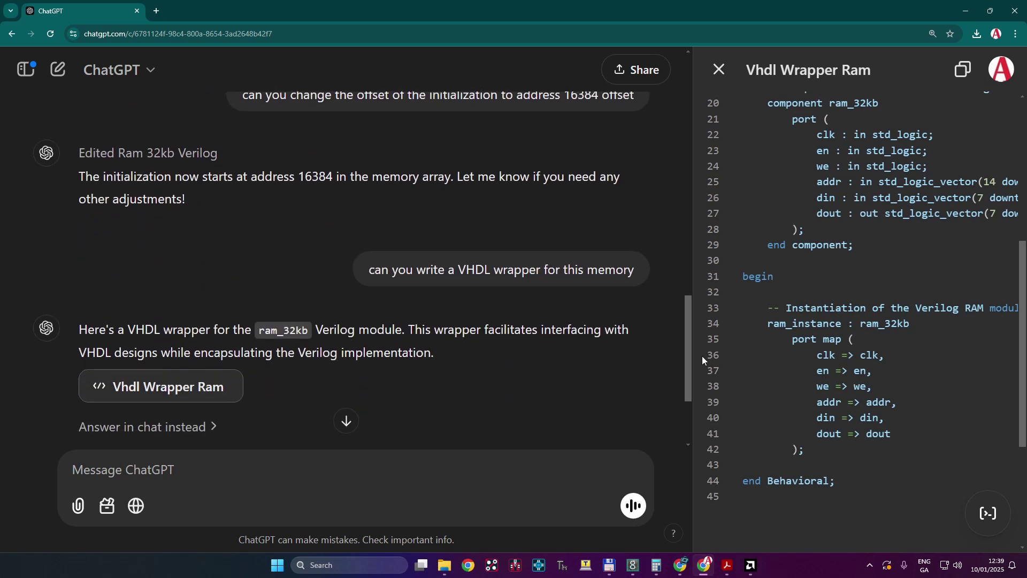
scroll(702, 356, down, 3)
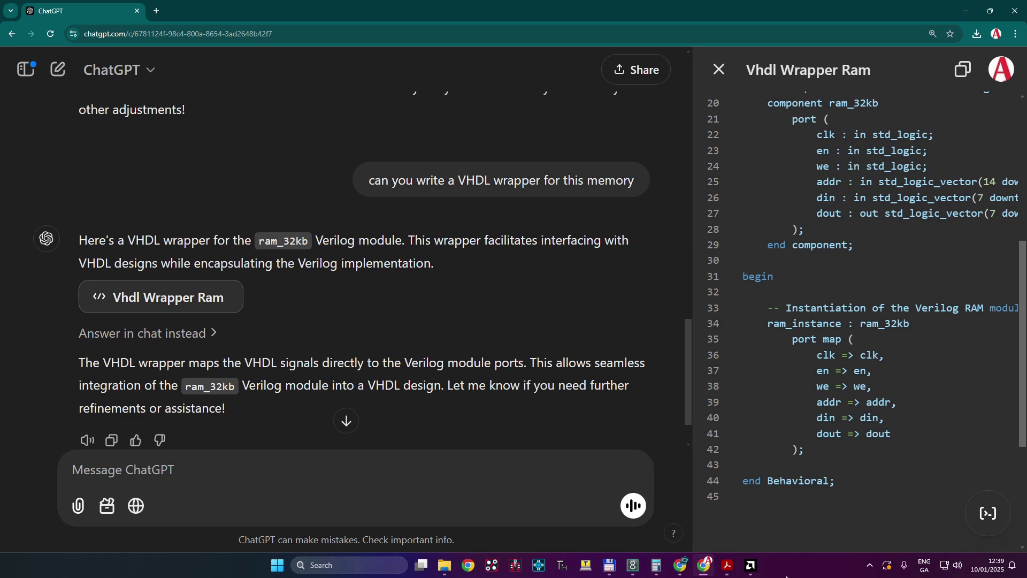
scroll(833, 121, up, 5)
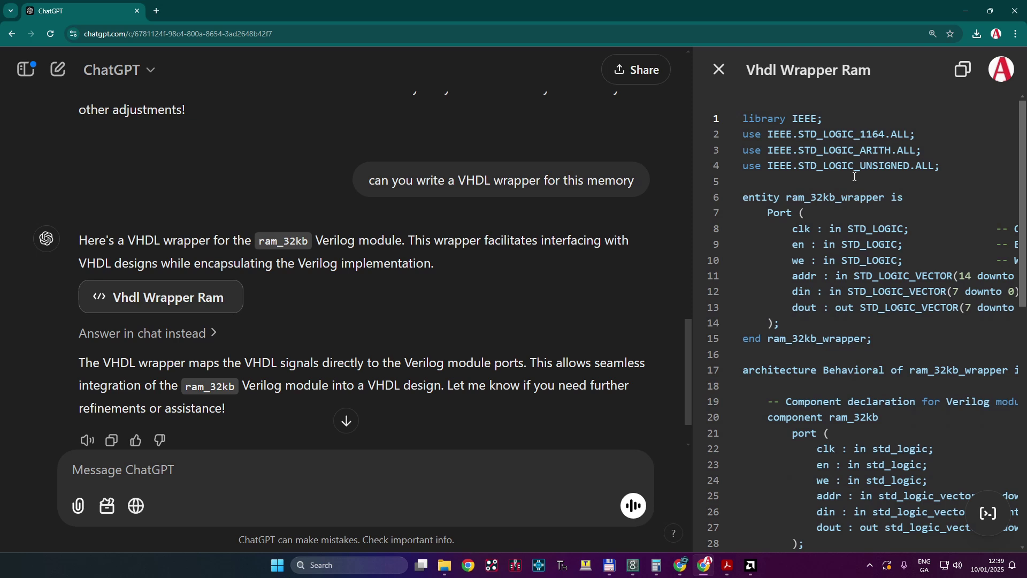
scroll(855, 176, down, 4)
scroll(855, 176, down, 2)
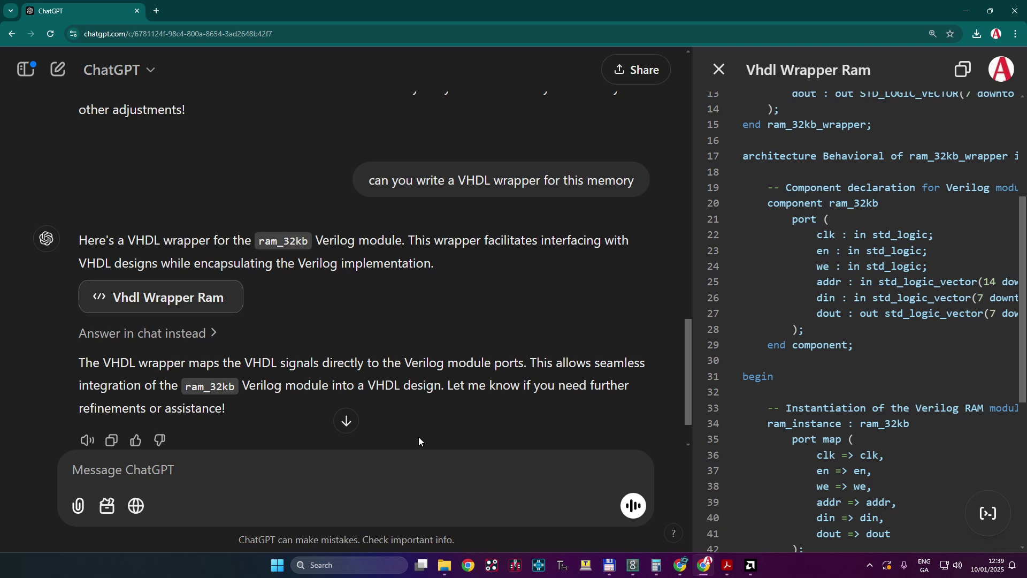
click(750, 565)
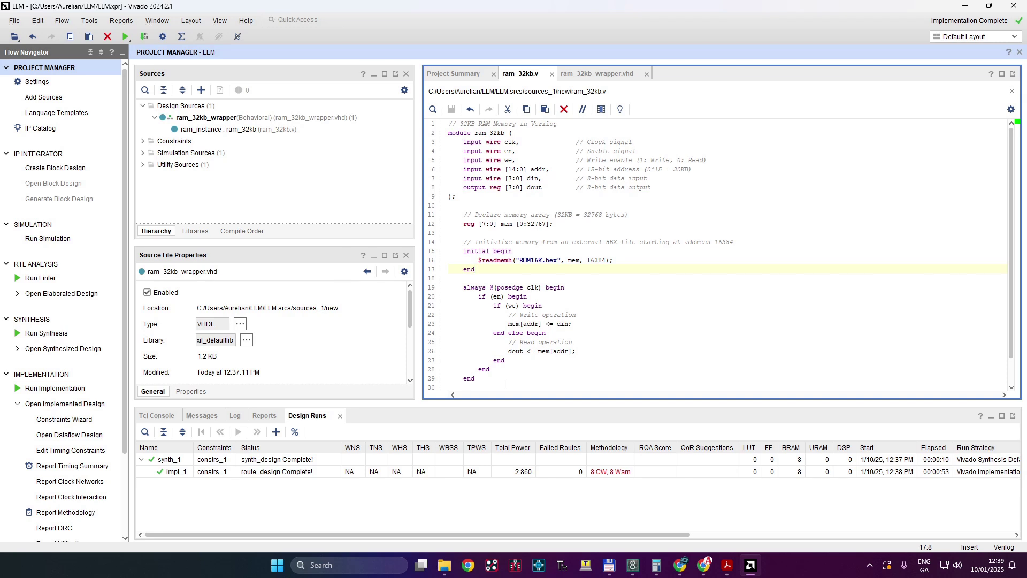
mouse_move(505, 385)
mouse_down()
mouse_move(462, 120)
mouse_move(446, 123)
mouse_up()
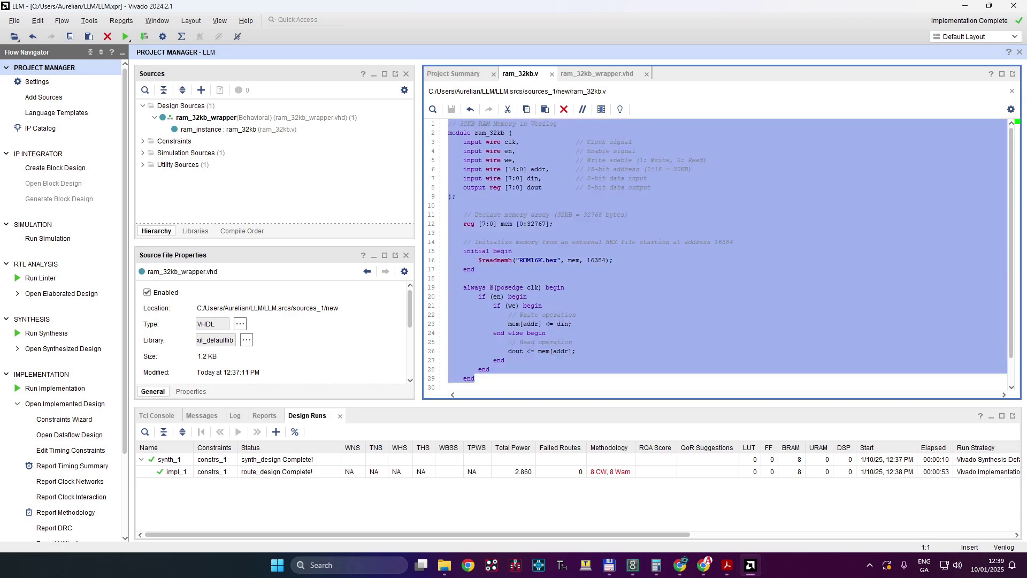
click(562, 233)
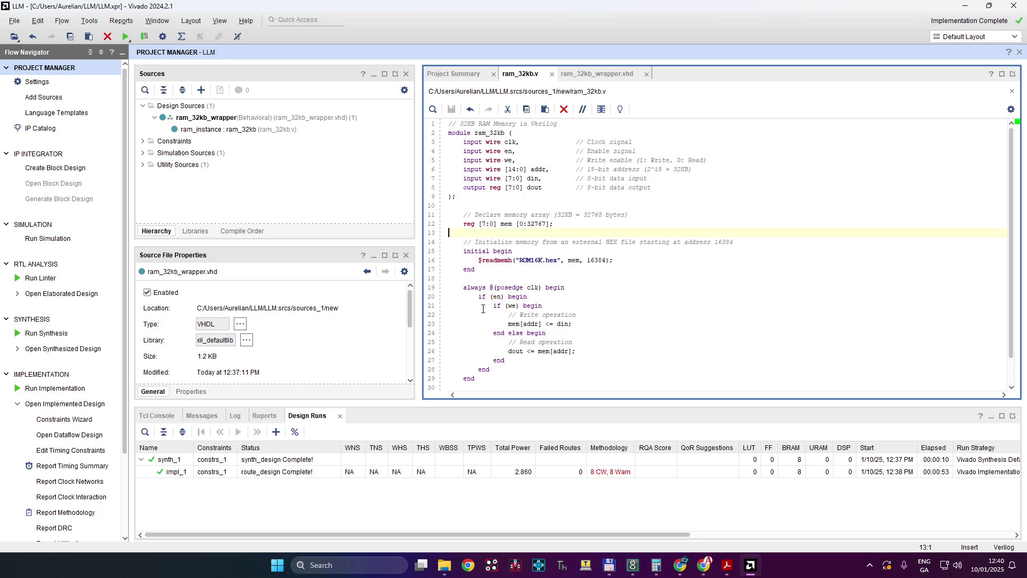
drag(484, 389, 442, 120)
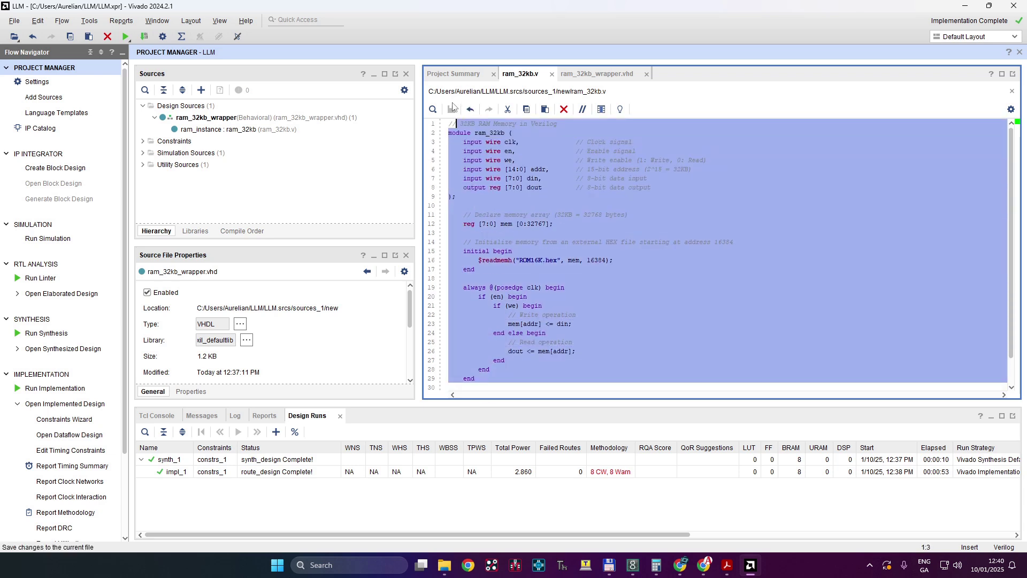
click(572, 197)
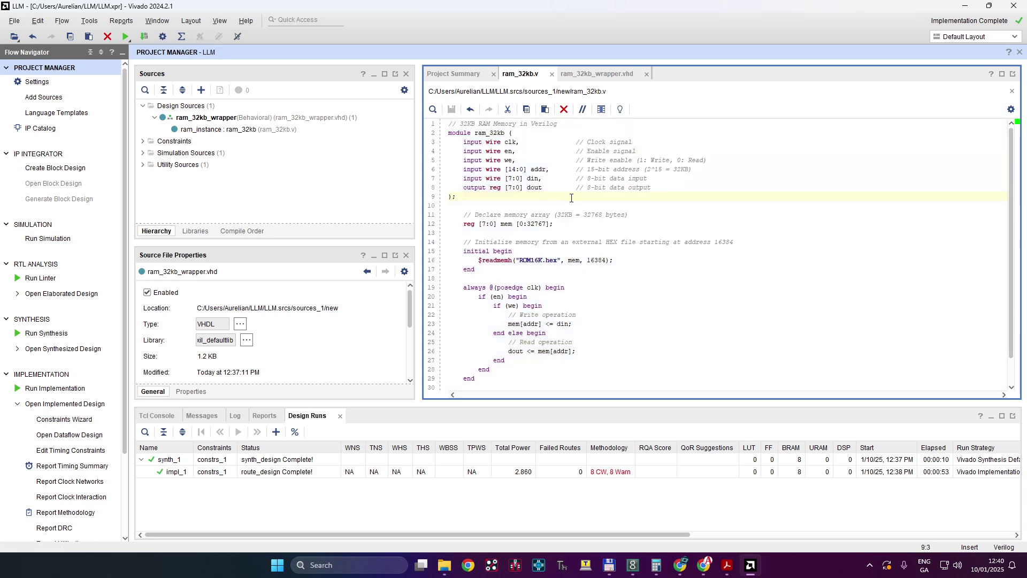